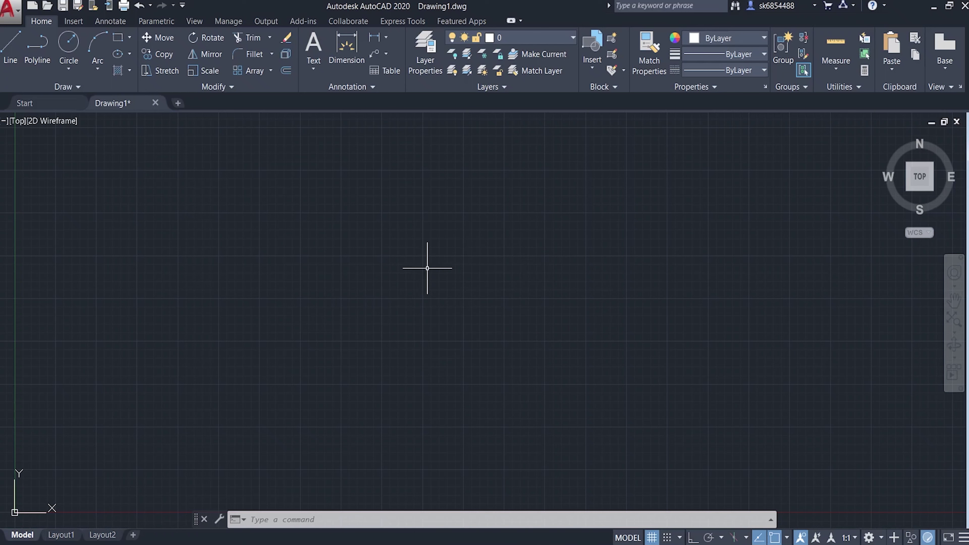
Draw a rectangle with REC by picking two opposite corner points.
type("REC")
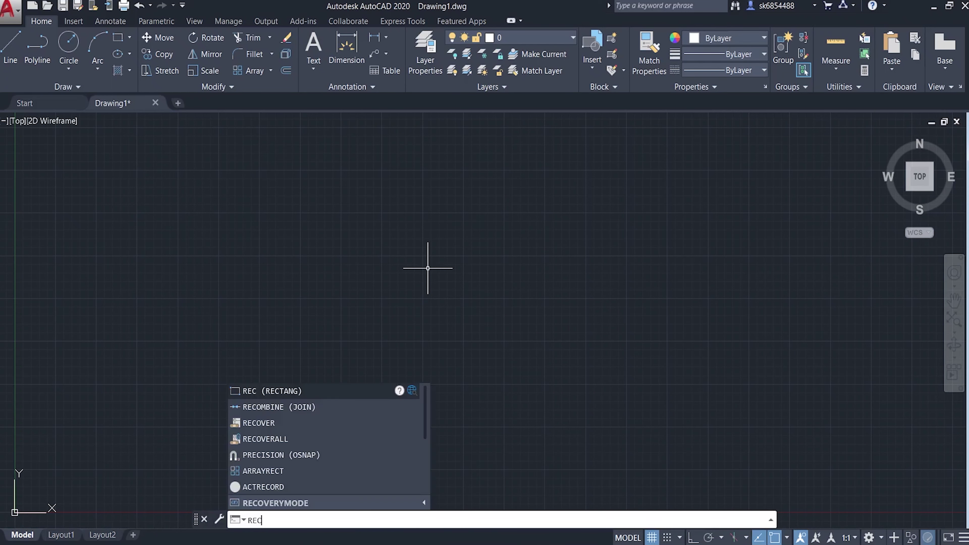
key("Return")
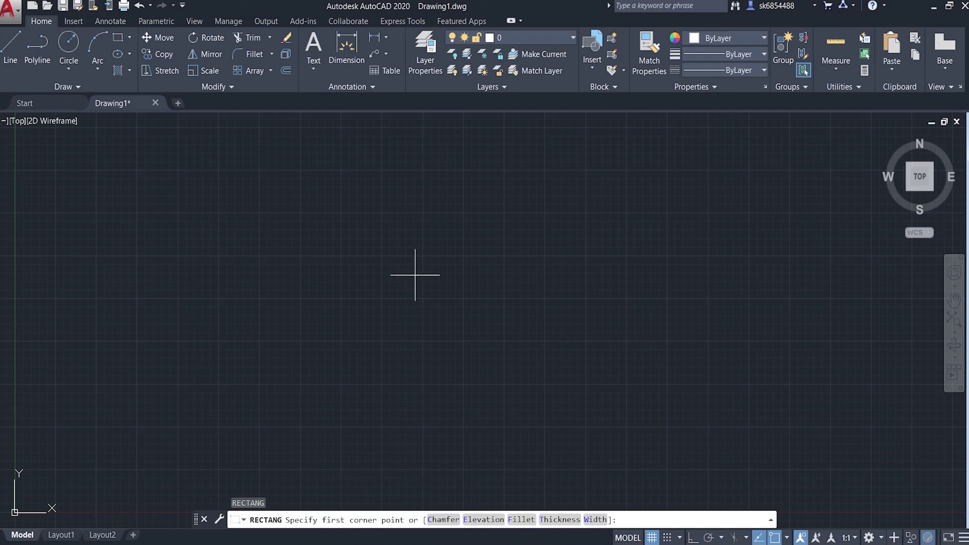
left_click(302, 255)
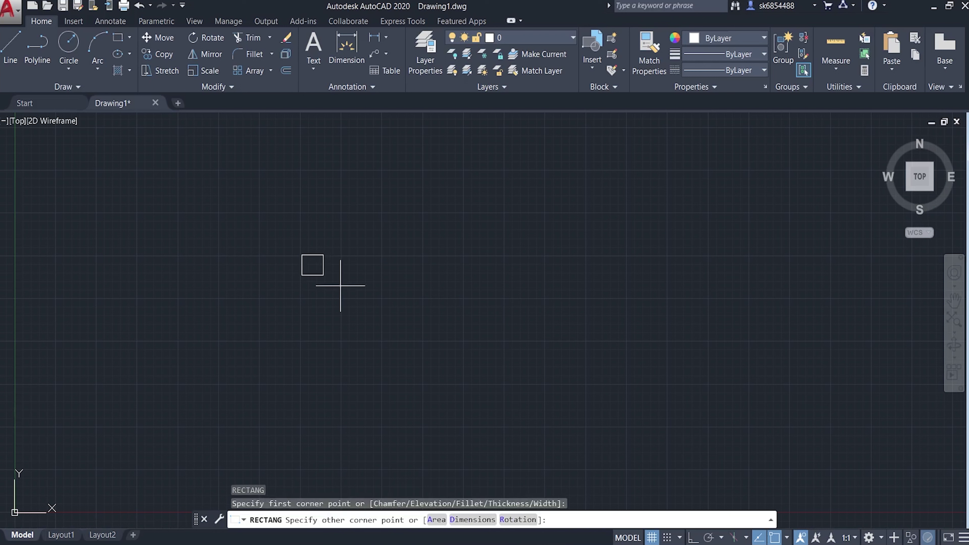
left_click(615, 375)
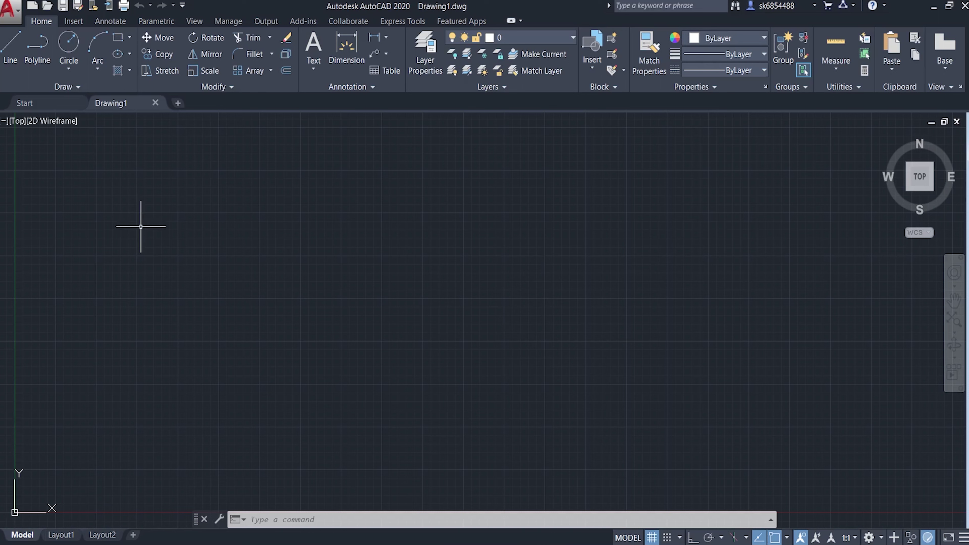
left_click(8, 58)
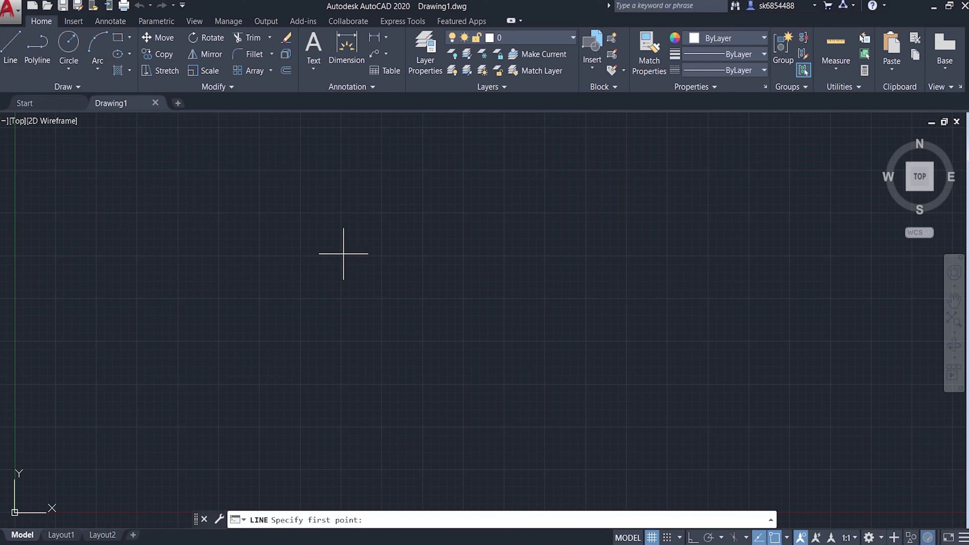
left_click(335, 255)
left_click(635, 250)
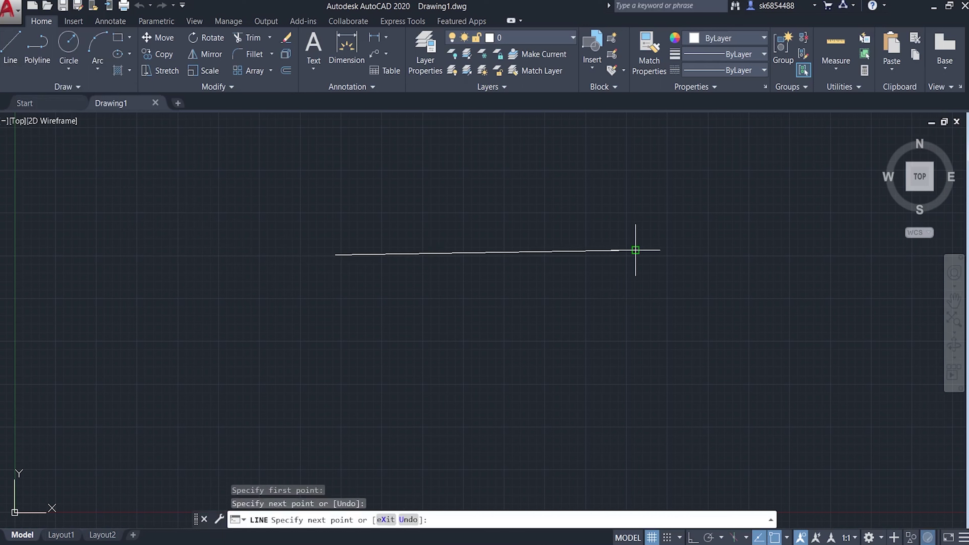
key("Return")
key("Return")
left_click(638, 327)
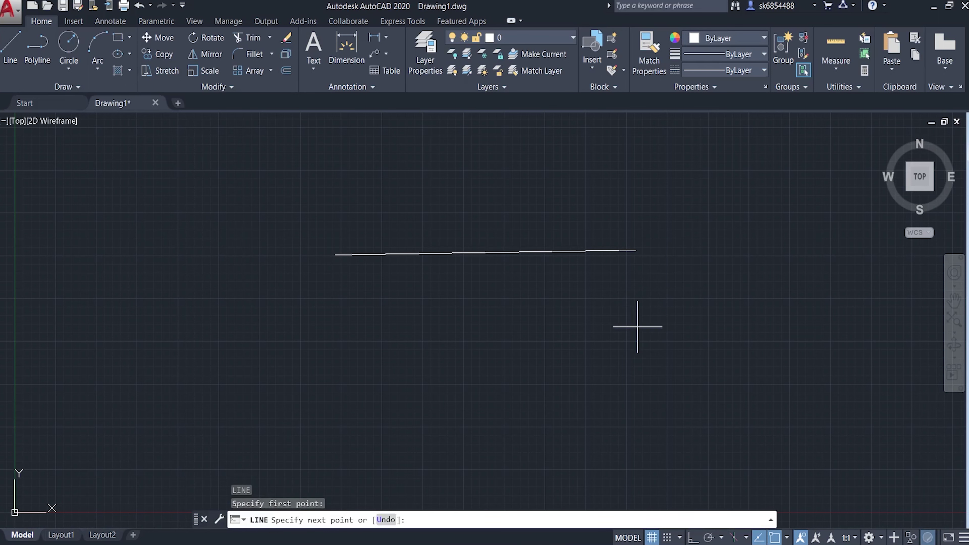
left_click(304, 327)
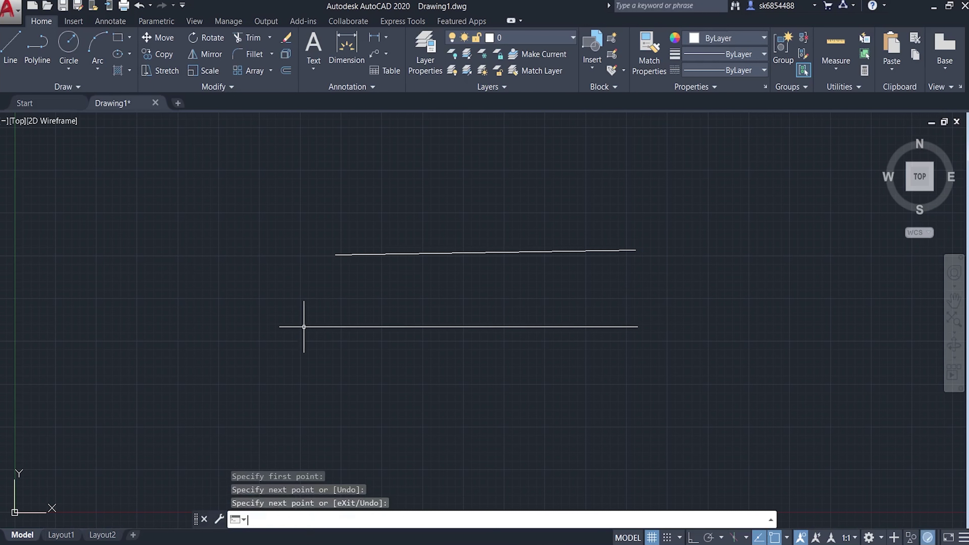
key("Return")
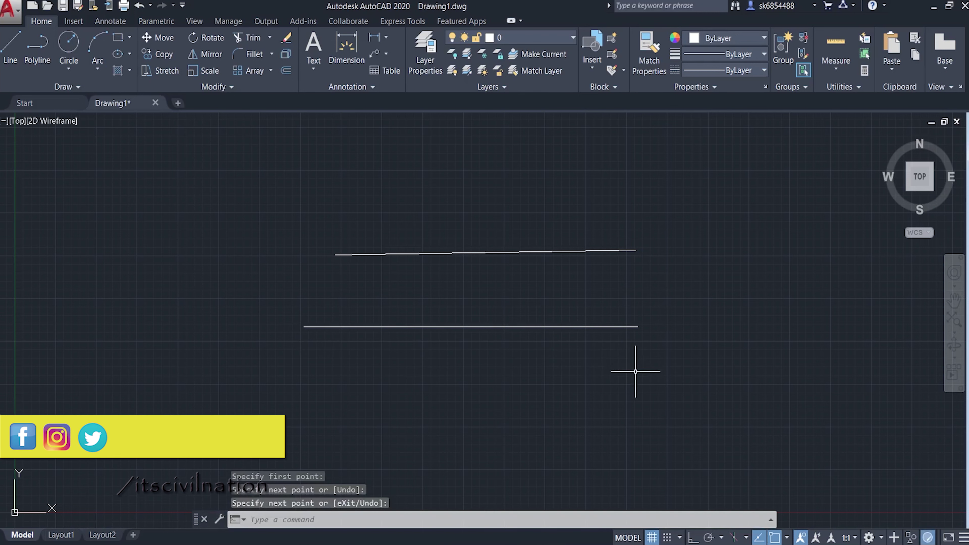
left_click(681, 373)
left_click(356, 252)
key("Delete")
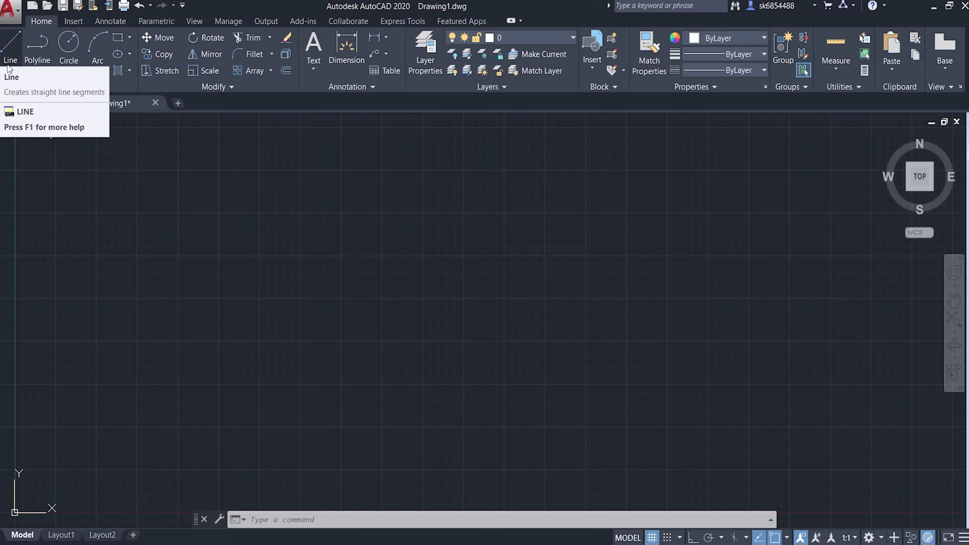
Draw two separate horizontal lines with the LINE command.
type("L")
key("Return")
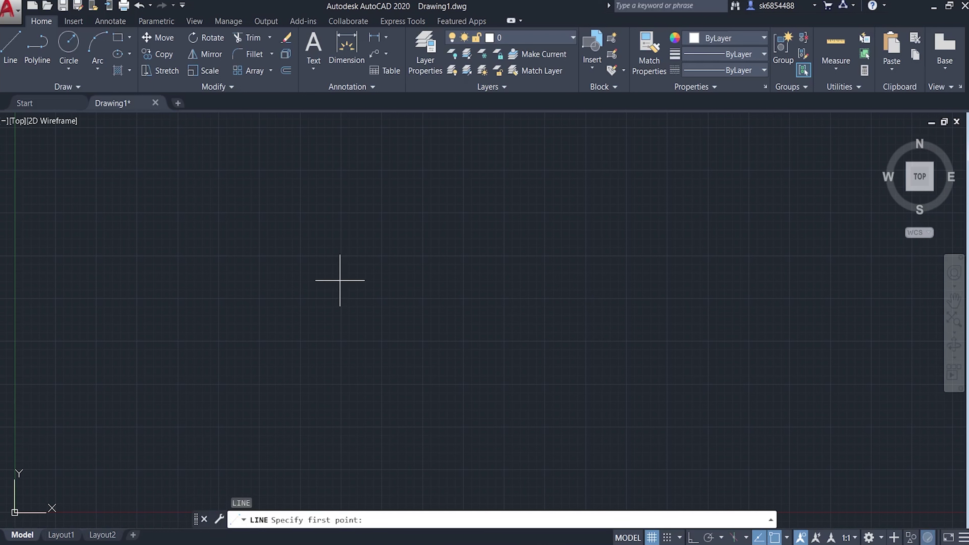
left_click(341, 253)
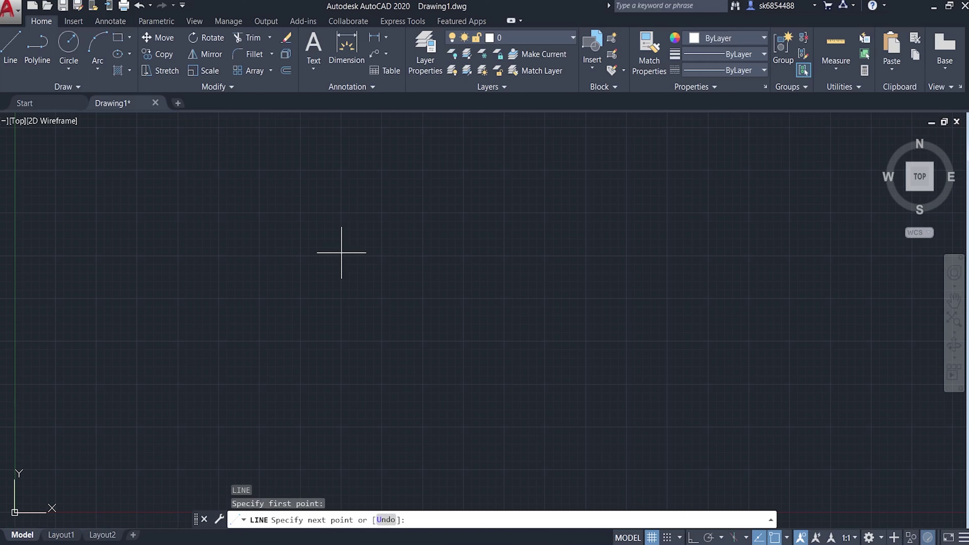
left_click(631, 254)
key("Return")
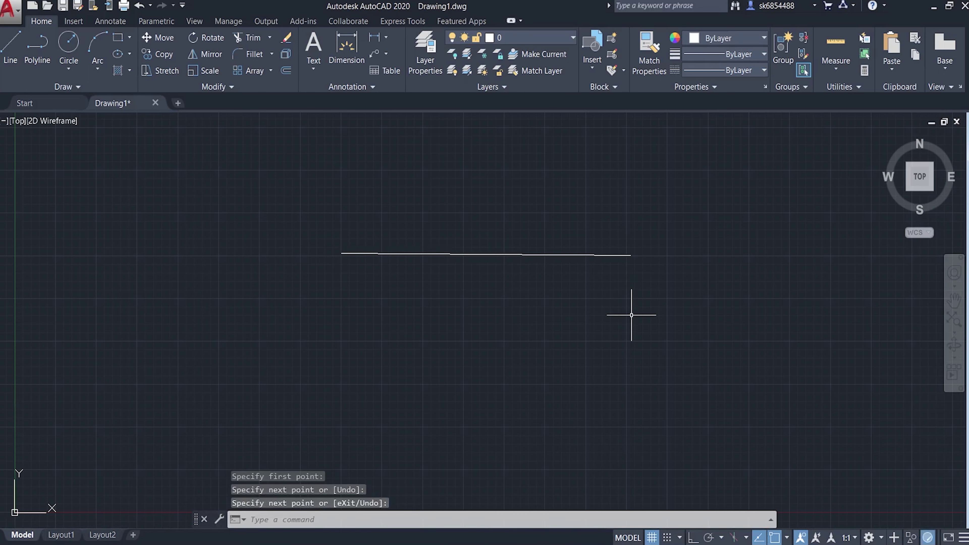
key("Return")
left_click(630, 318)
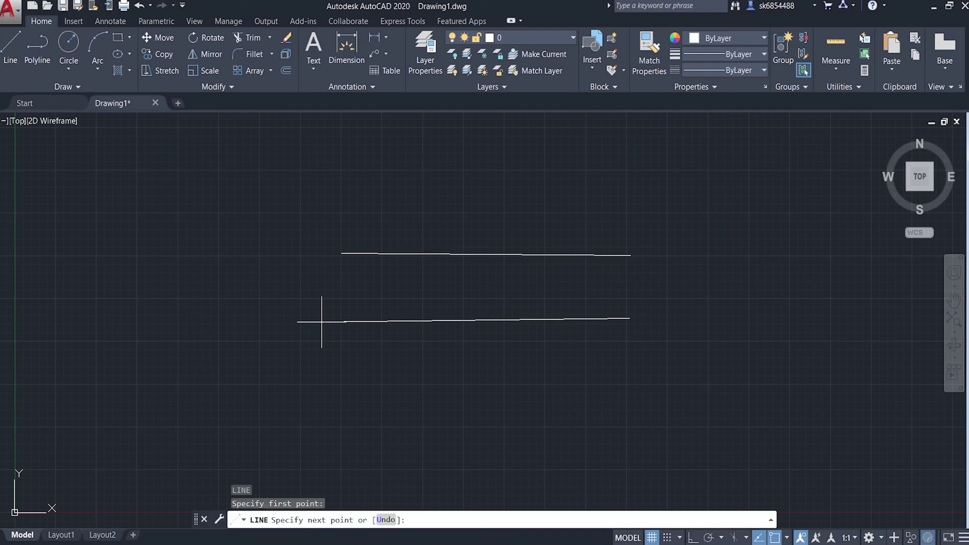
left_click(321, 321)
key("Return")
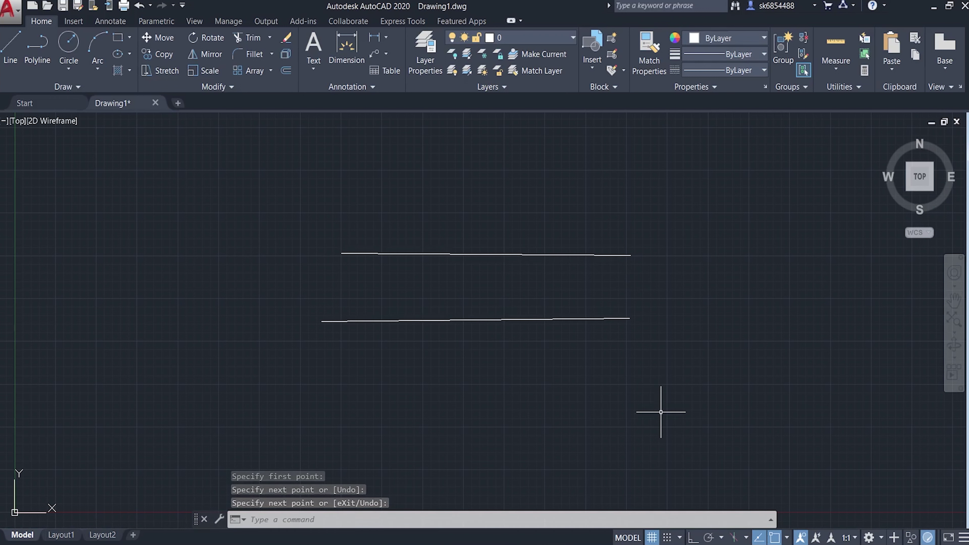
Draw a closed four-segment rectangular outline ending back at its start point.
type("l")
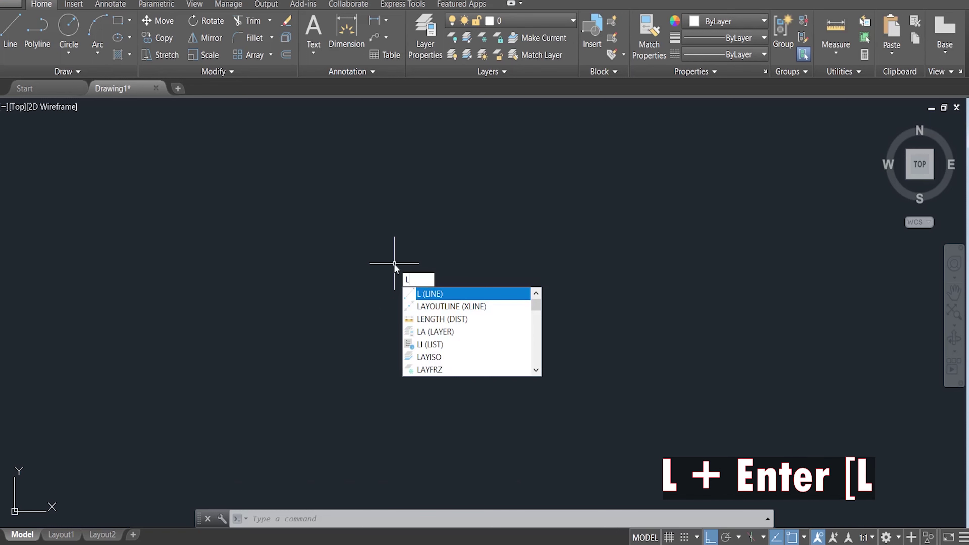
key("Return")
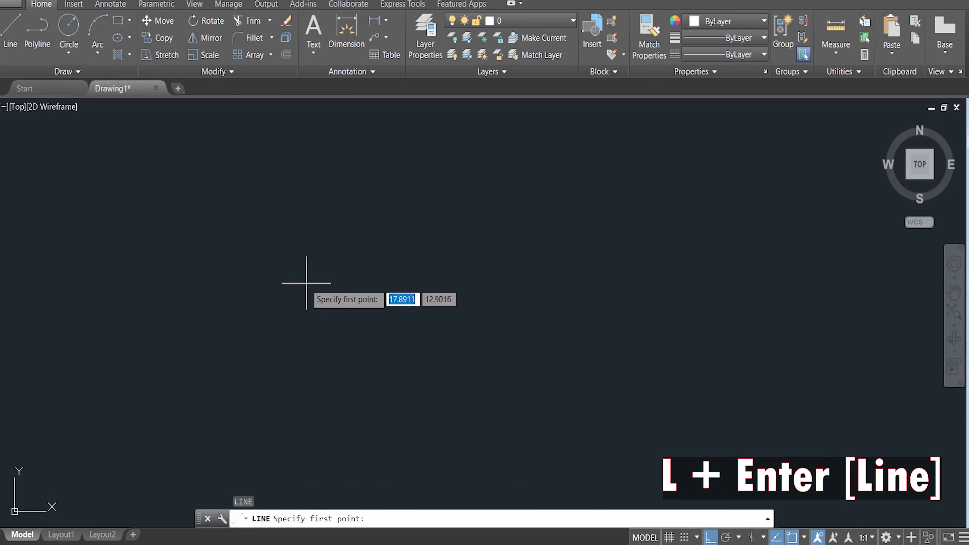
left_click(306, 276)
left_click(663, 276)
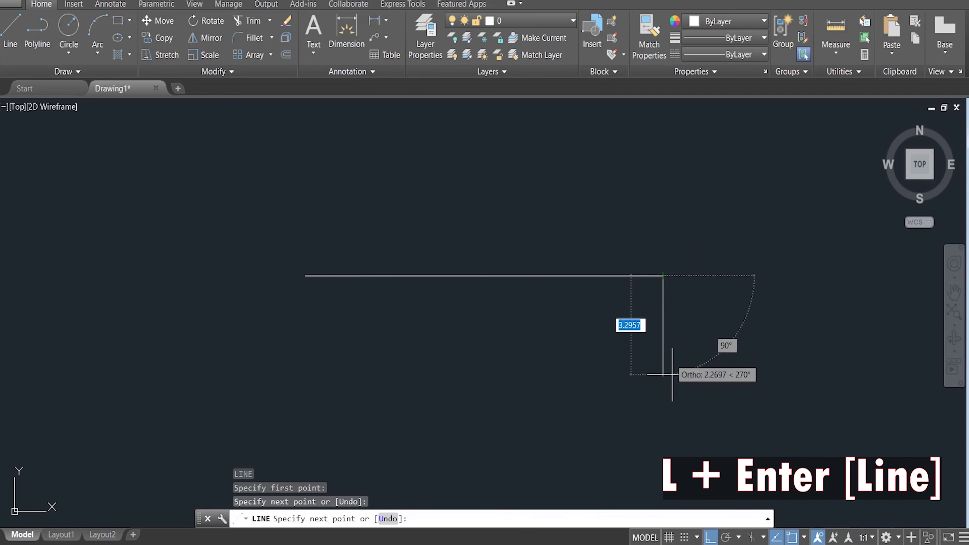
left_click(665, 437)
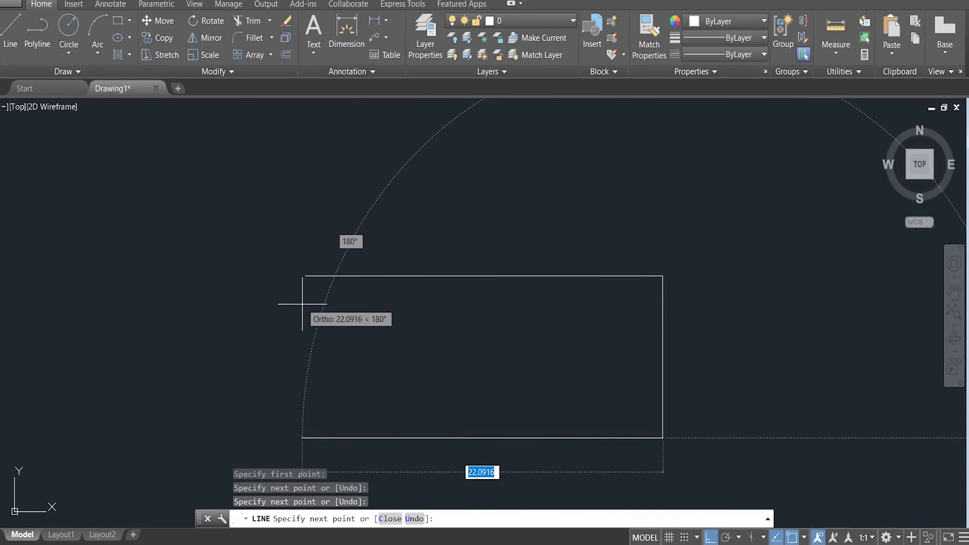
left_click(305, 437)
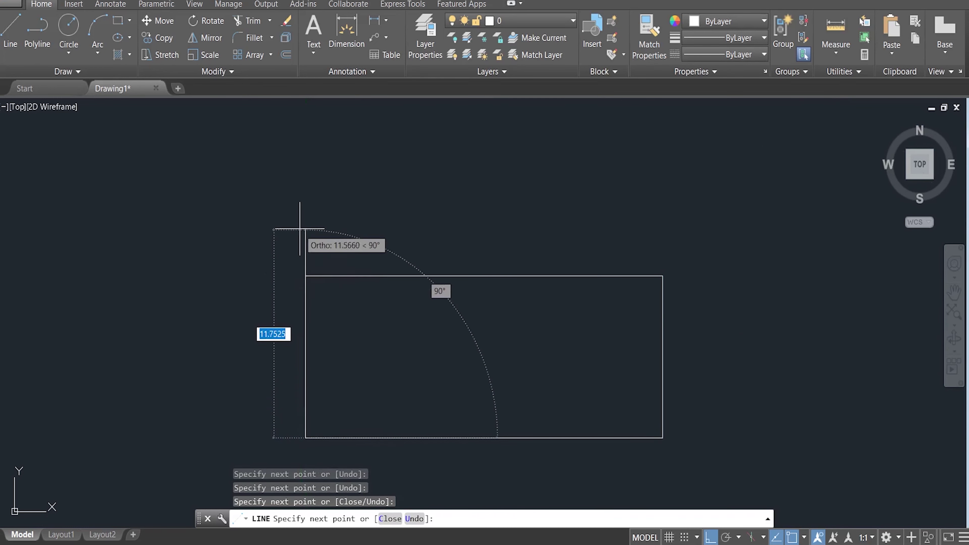
left_click(305, 275)
key("Return")
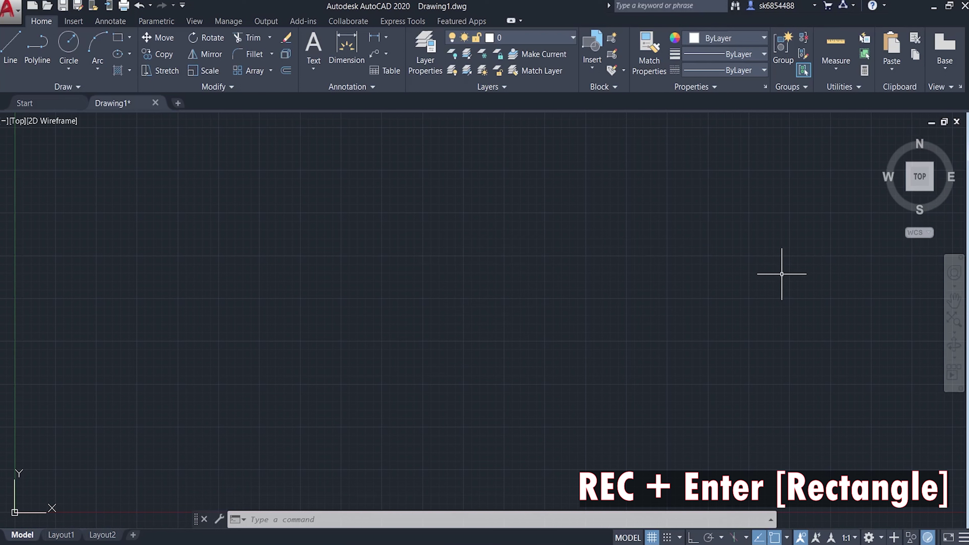
type("REC")
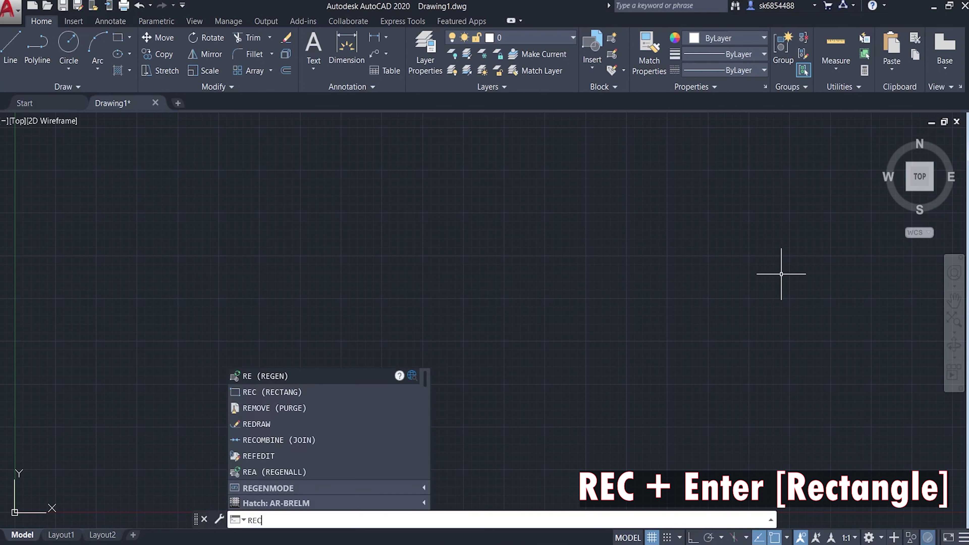
key("Return")
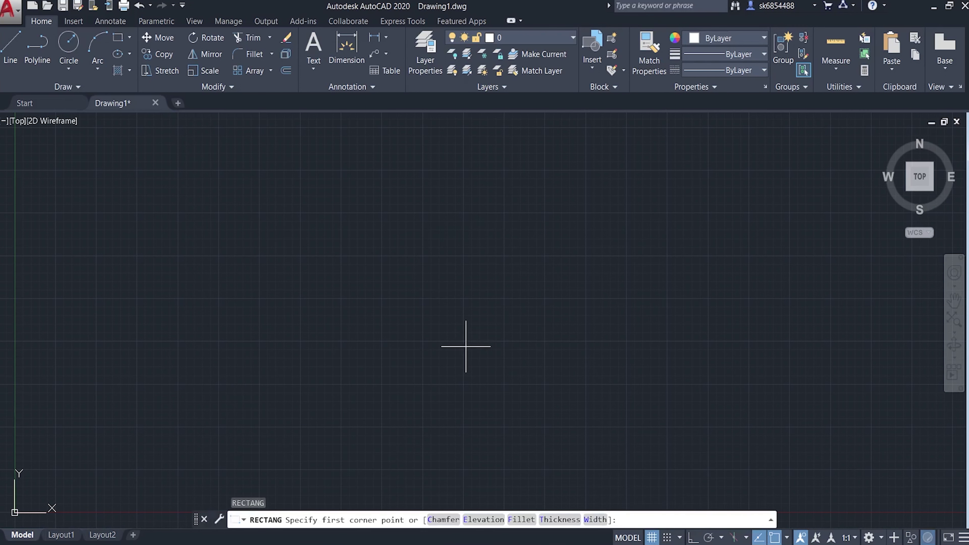
left_click(296, 211)
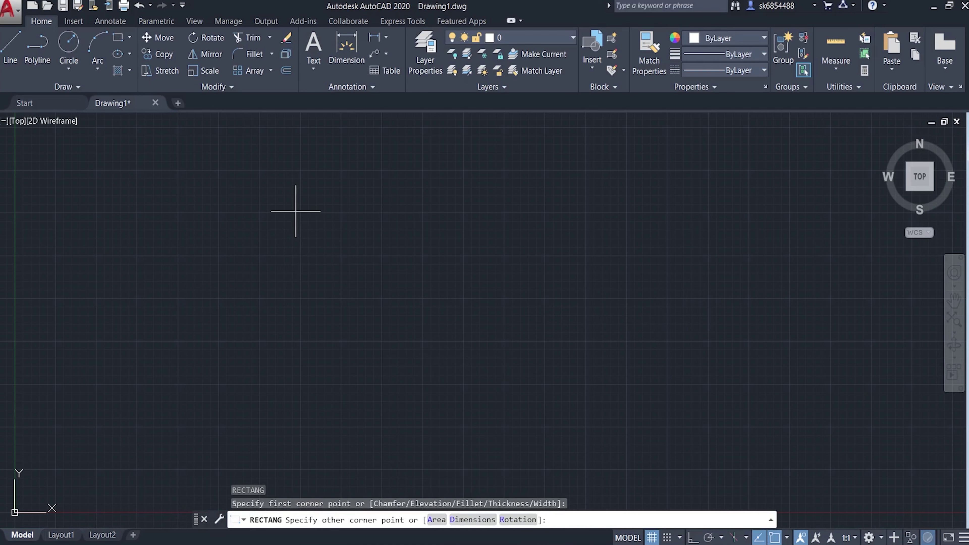
left_click(633, 400)
left_click(425, 211)
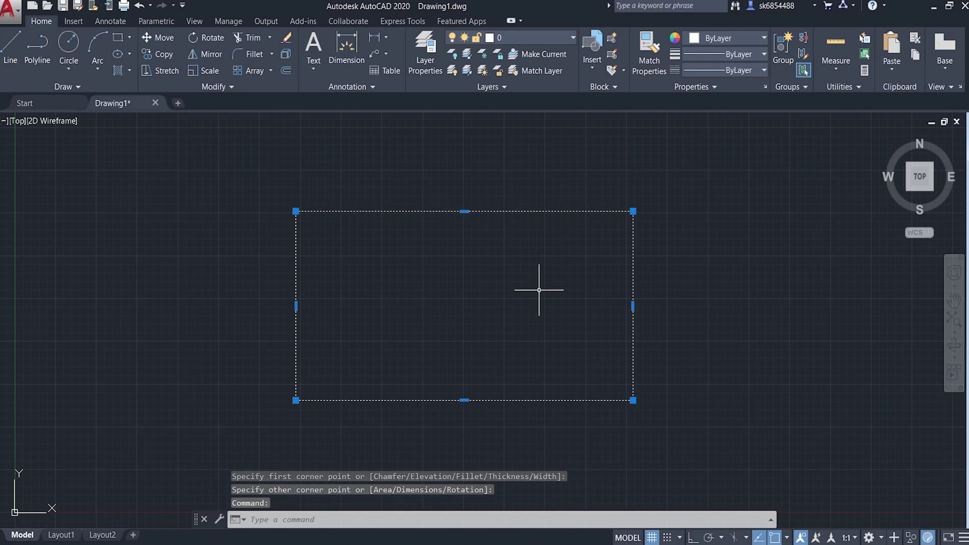
key("Escape")
left_click(697, 449)
left_click(237, 165)
key("Delete")
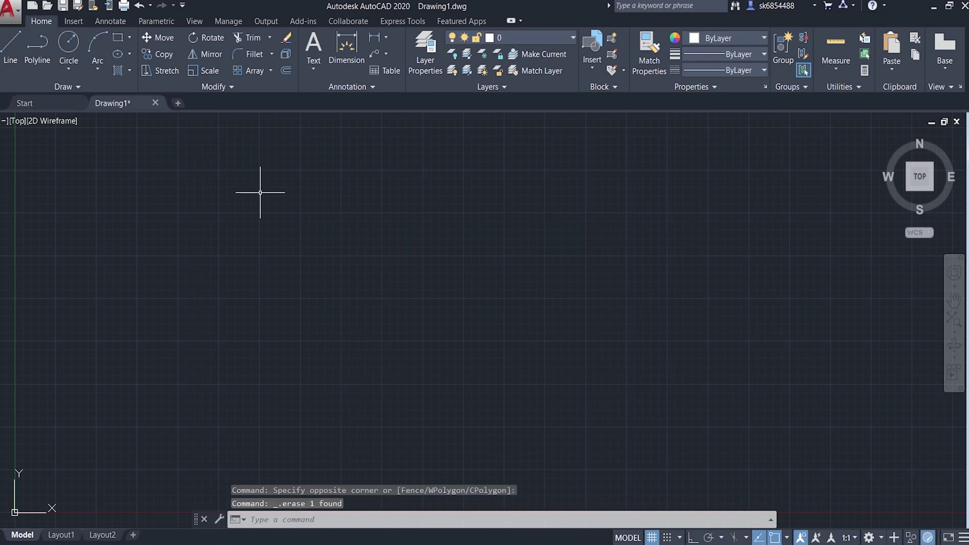
type("a")
Draw a half-circle arc from its start point, centre and end point.
key("Return")
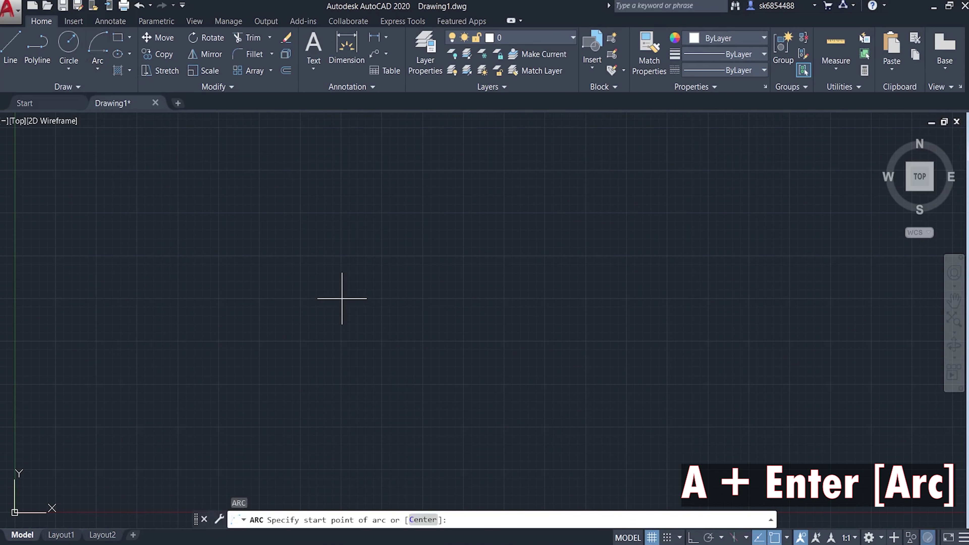
left_click(379, 341)
type("c")
key("Return")
left_click(466, 341)
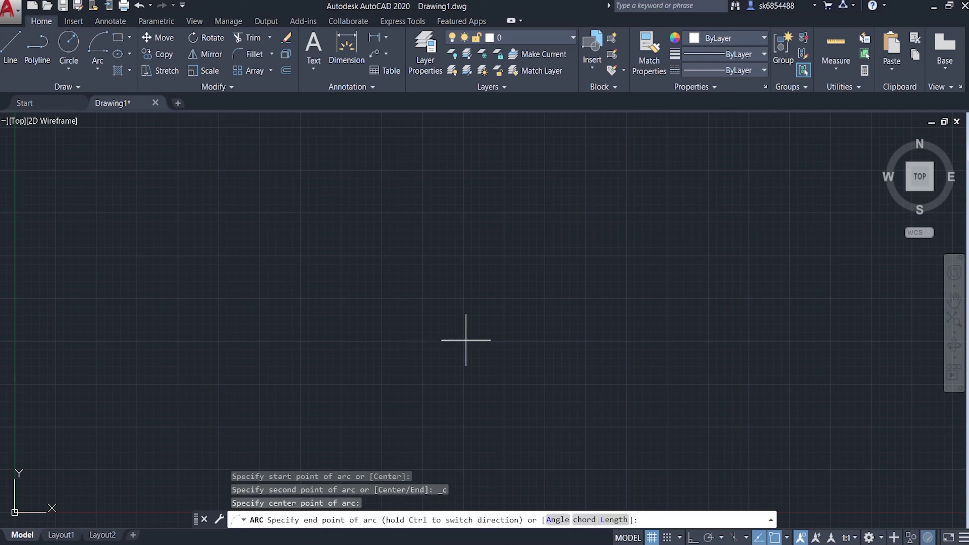
left_click(551, 339)
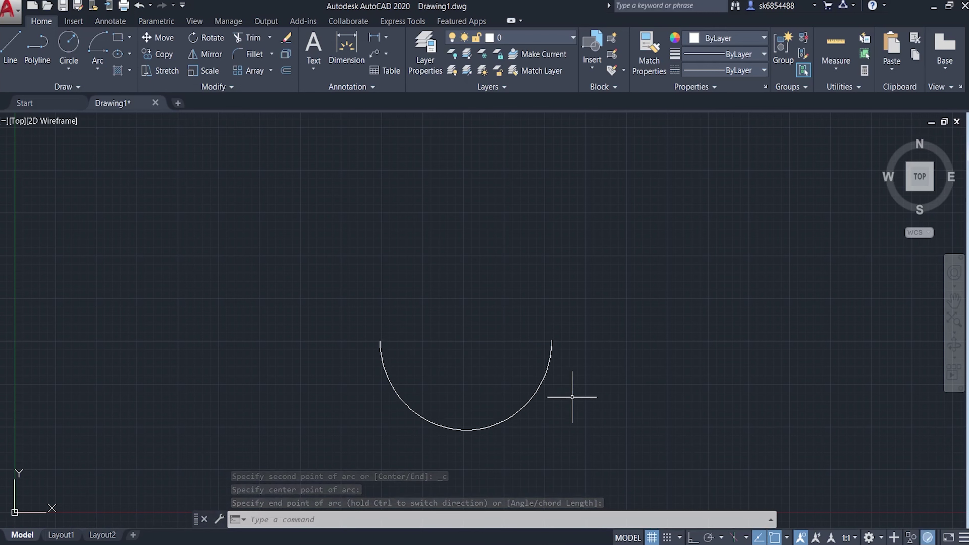
Mirror the arc across its endpoints, keeping the original, to complete a circle.
type("MI")
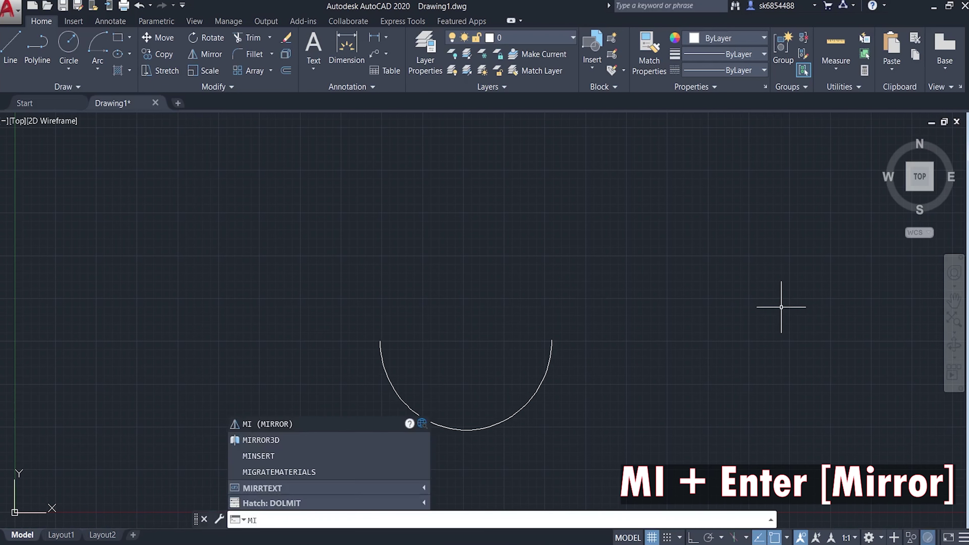
key("Return")
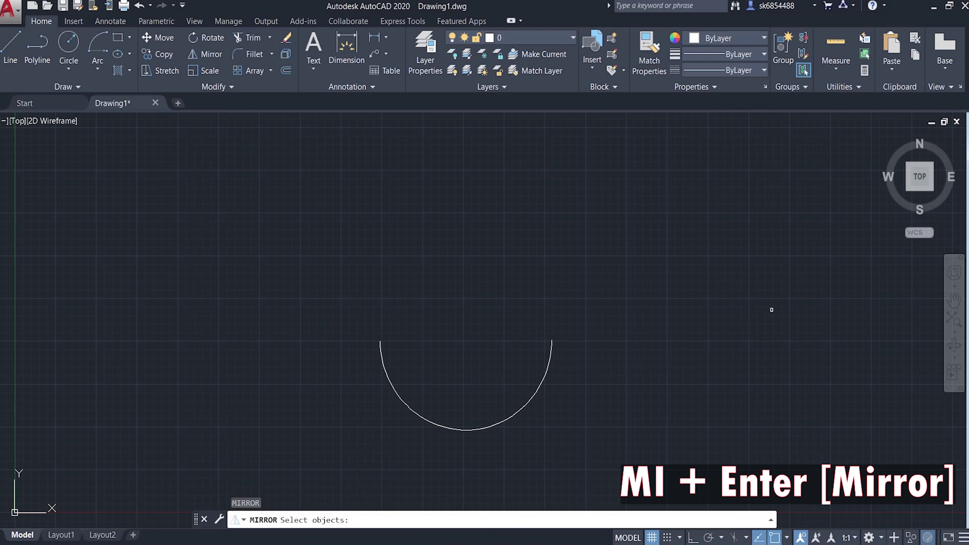
left_click(468, 429)
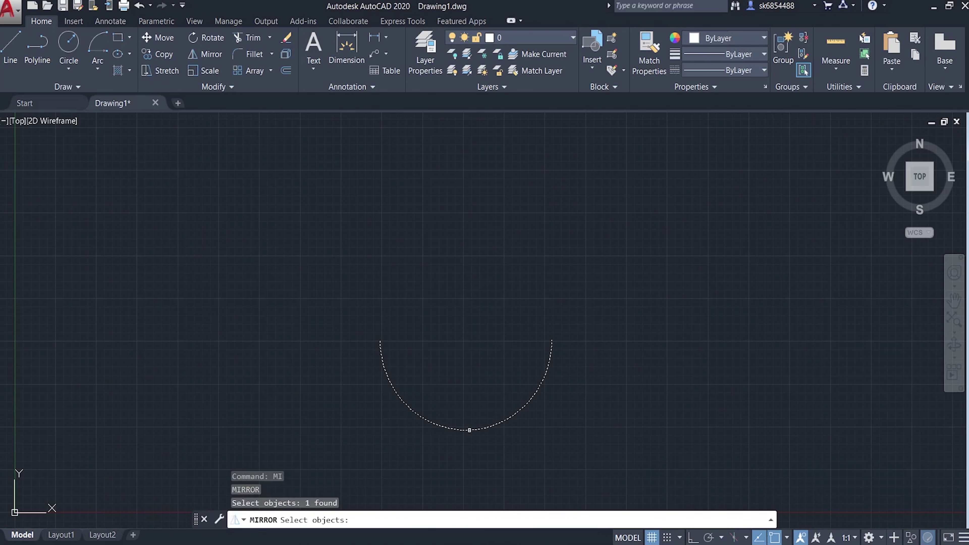
key("Return")
left_click(381, 338)
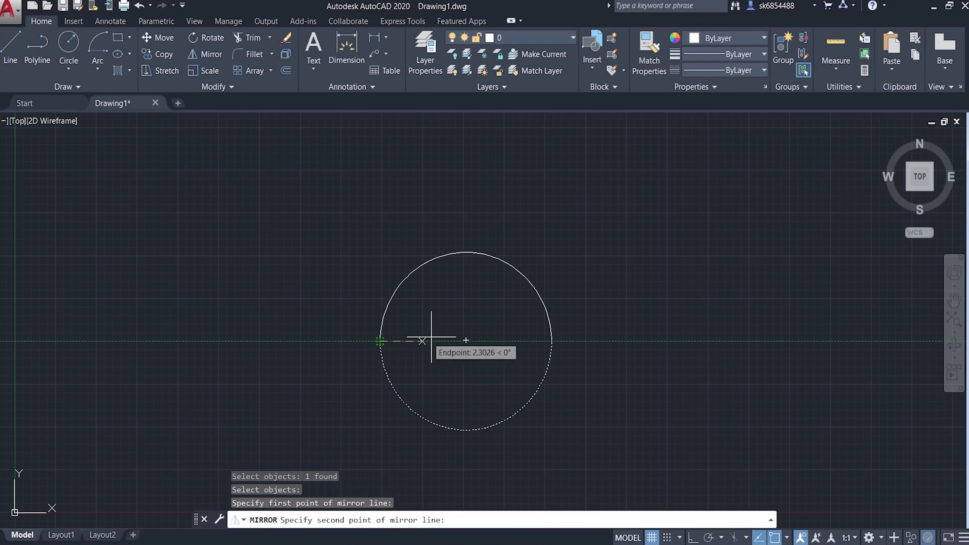
left_click(553, 339)
key("Return")
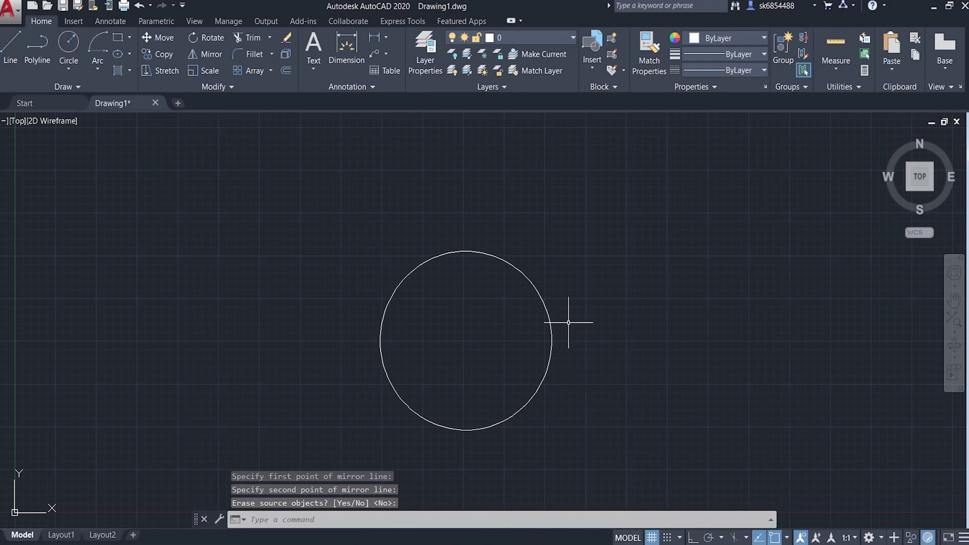
Window-select the resulting circle twice, clearing the selection each time.
left_click(582, 431)
left_click(297, 226)
key("Escape")
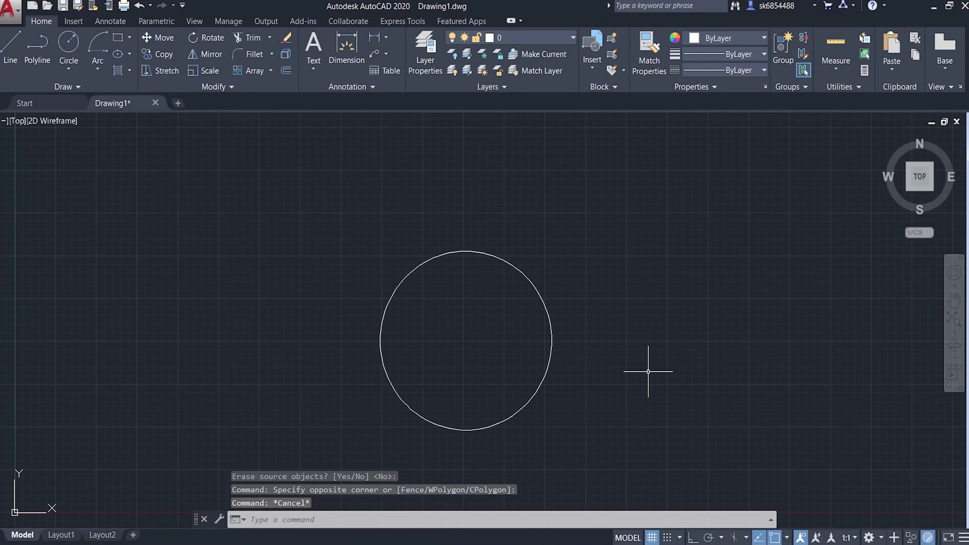
left_click(615, 417)
left_click(379, 300)
key("Escape")
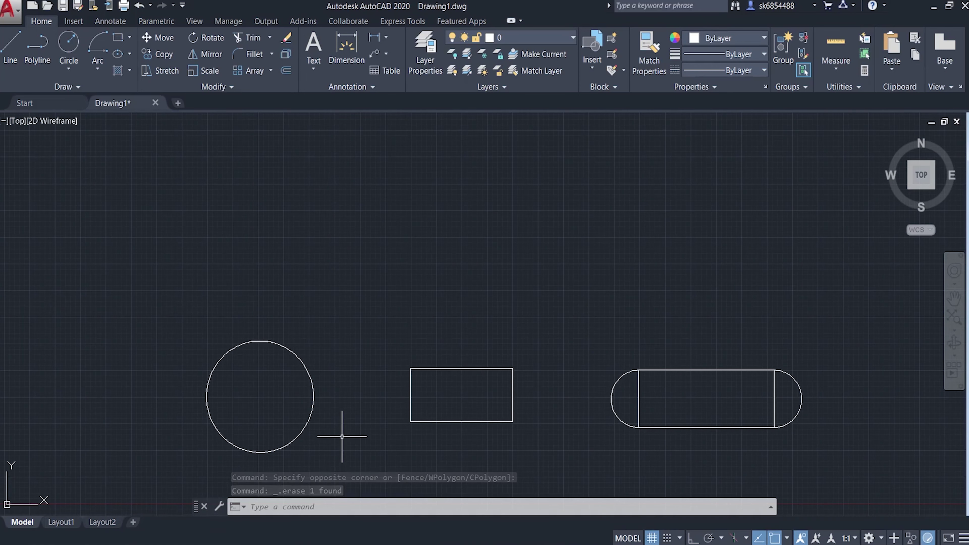
Copy the circle from its centre to a spot directly above.
type("co")
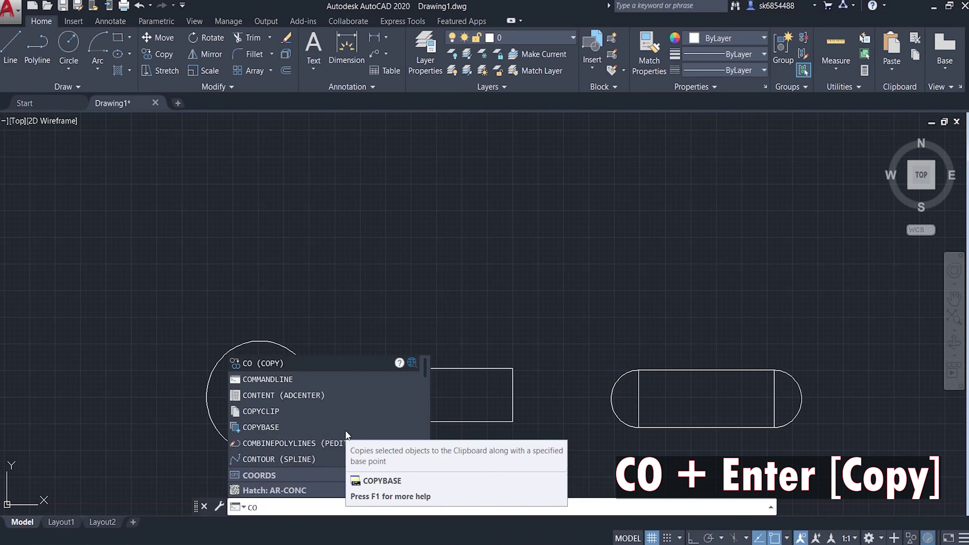
key("Return")
left_click(338, 460)
left_click(227, 367)
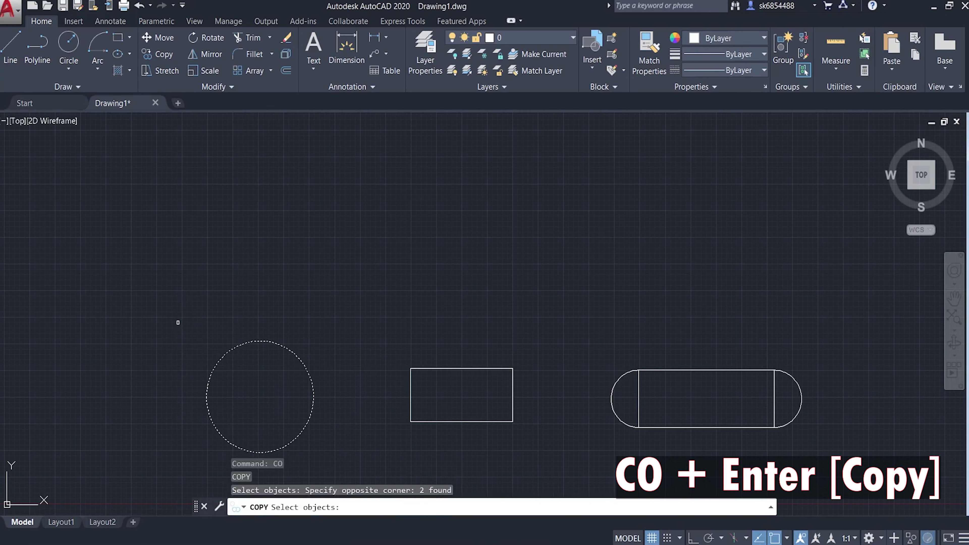
key("Return")
left_click(260, 398)
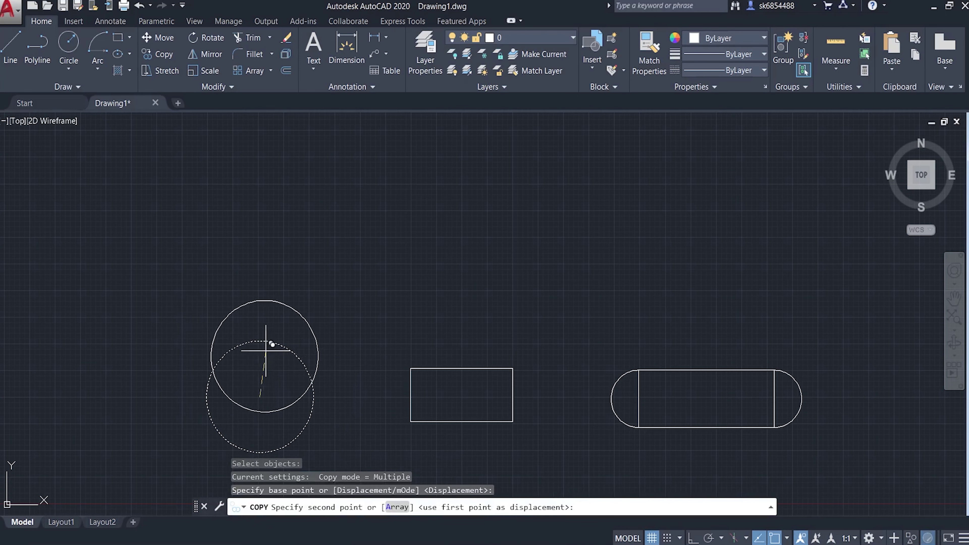
left_click(264, 192)
key("Return")
Copy the rectangle from its corner to a position directly above.
key("Return")
left_click(546, 443)
left_click(392, 342)
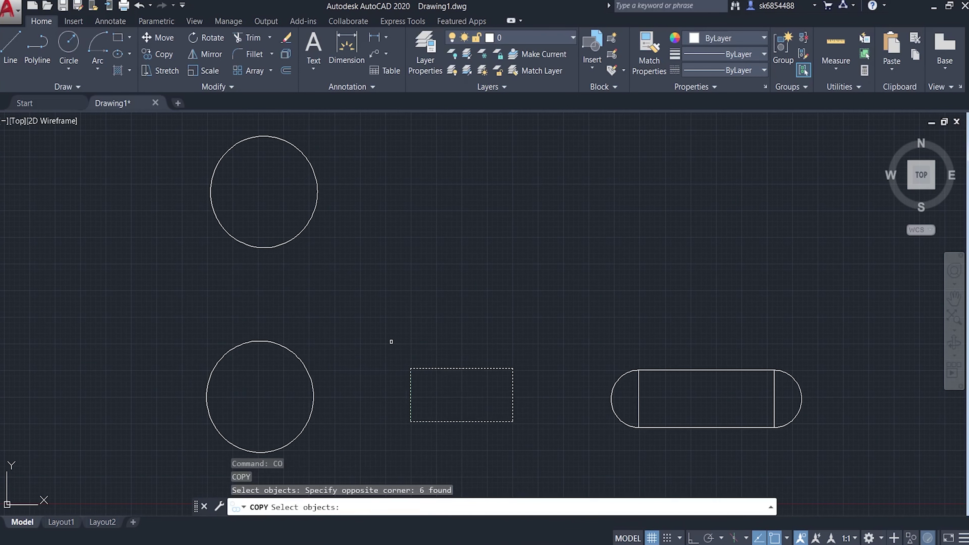
key("Return")
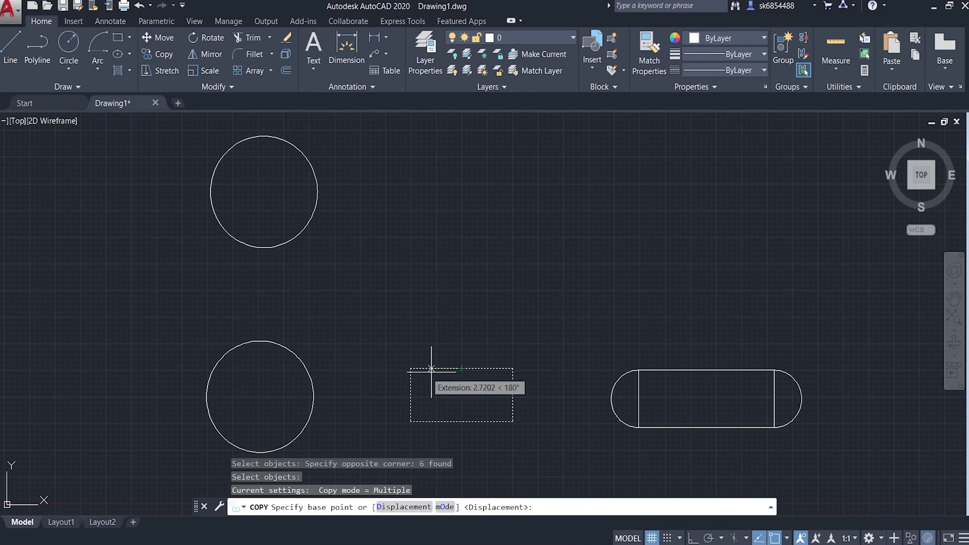
left_click(410, 369)
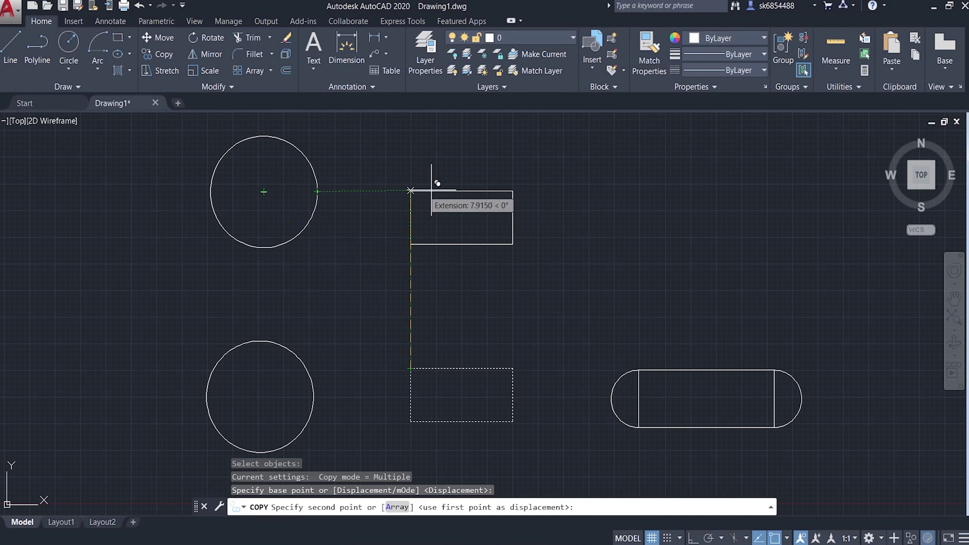
left_click(411, 190)
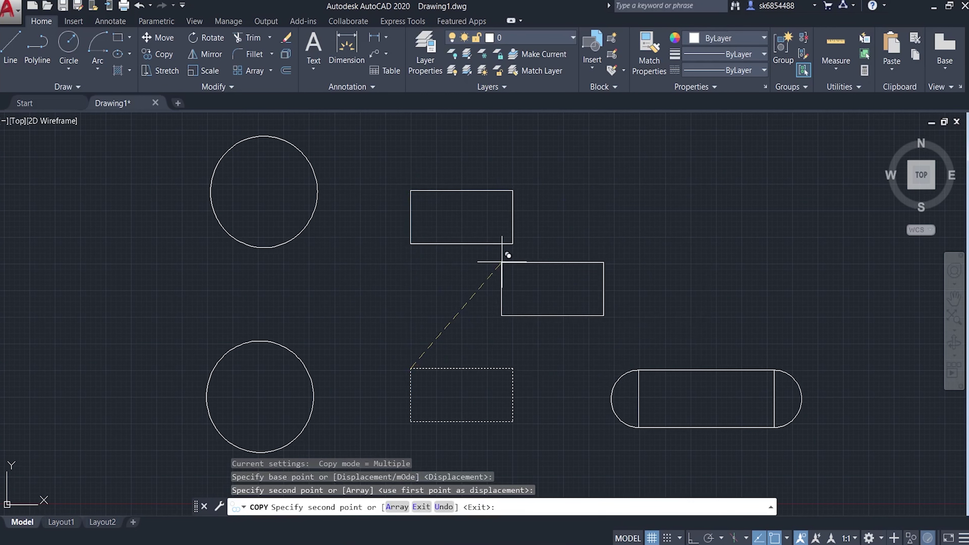
key("Return")
Copy the obround straight up above the original.
left_click_drag(839, 453, 589, 344)
type("co")
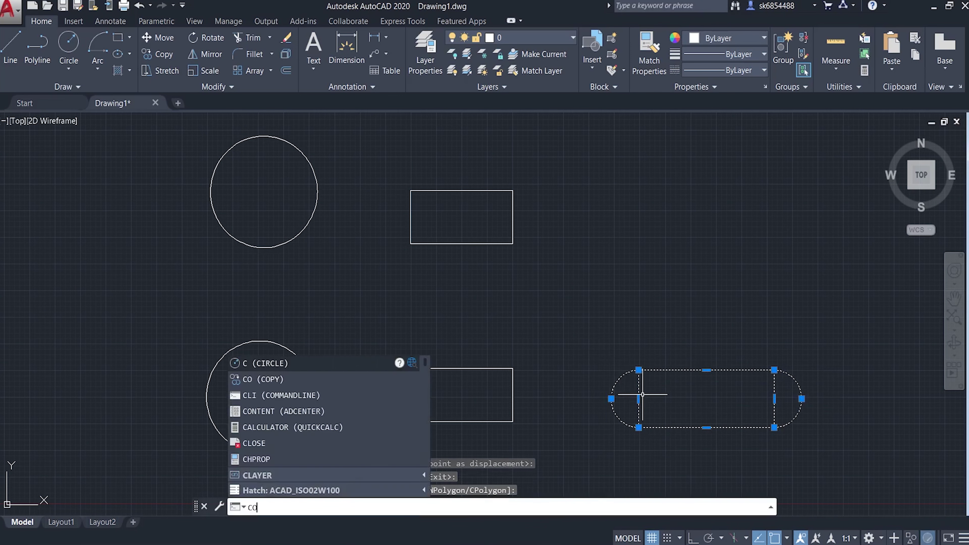
key("Return")
left_click(707, 399)
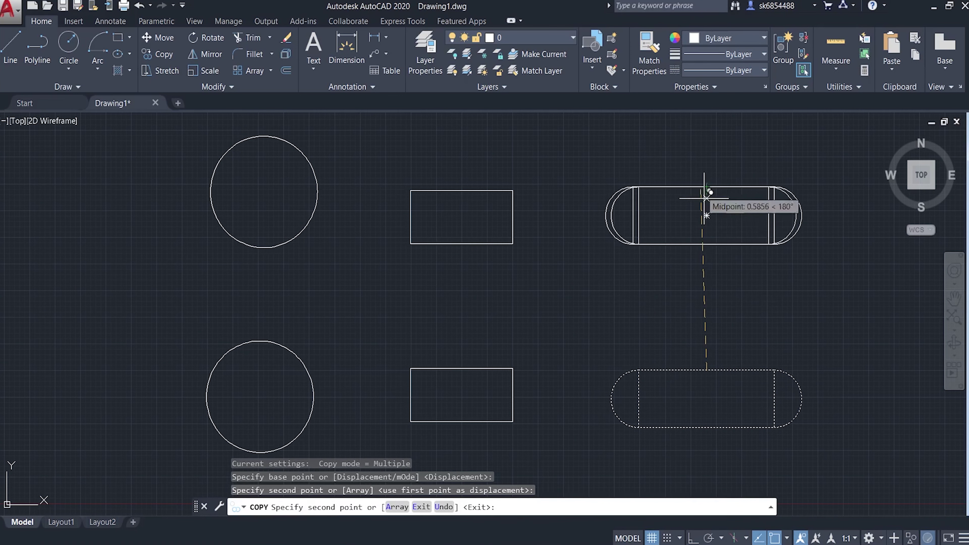
left_click(707, 215)
key("Return")
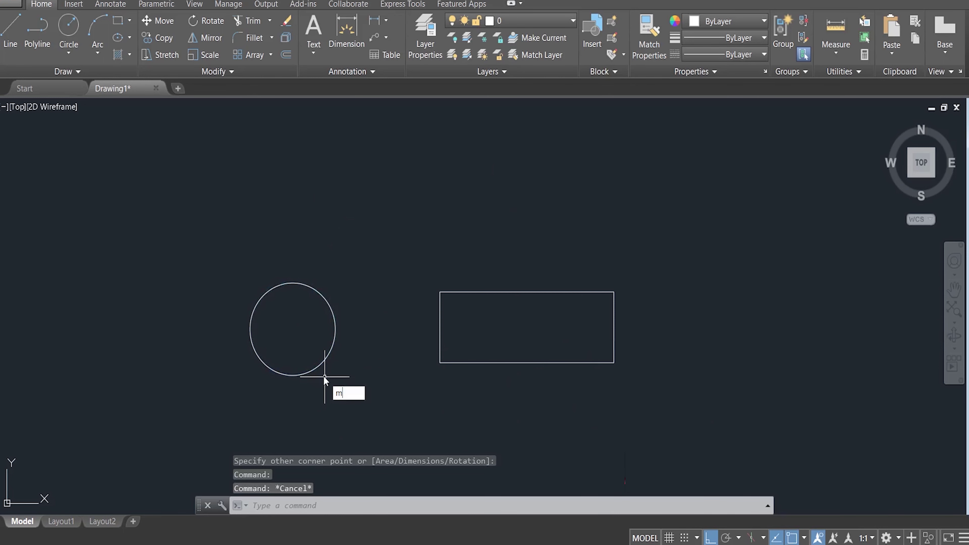
Move the circle up, then again to the upper right.
key("Return")
left_click(322, 363)
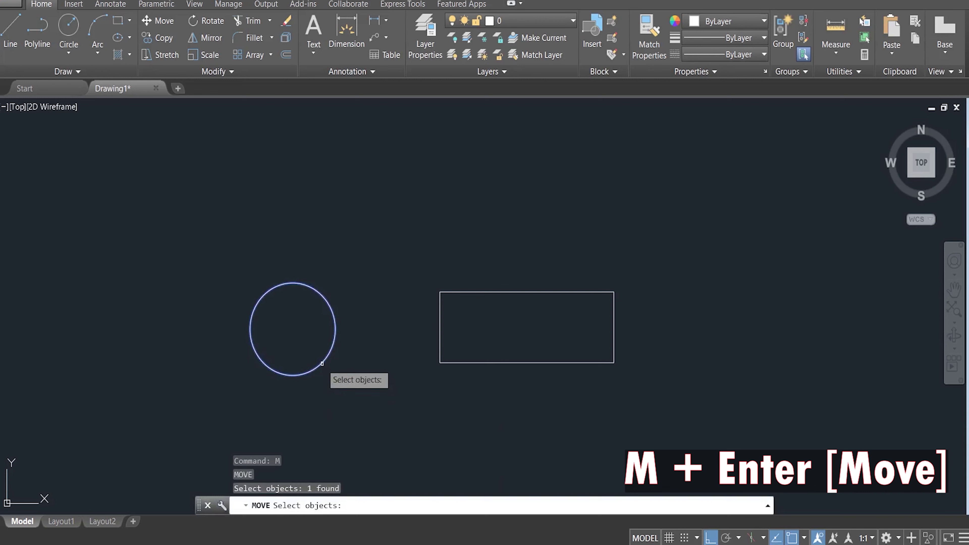
key("Return")
left_click(293, 329)
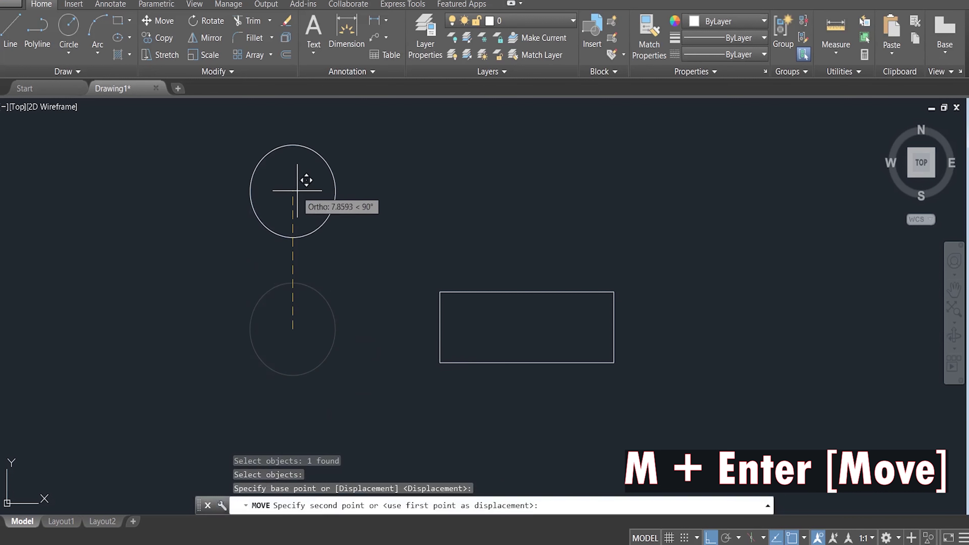
left_click(311, 194)
key("Return")
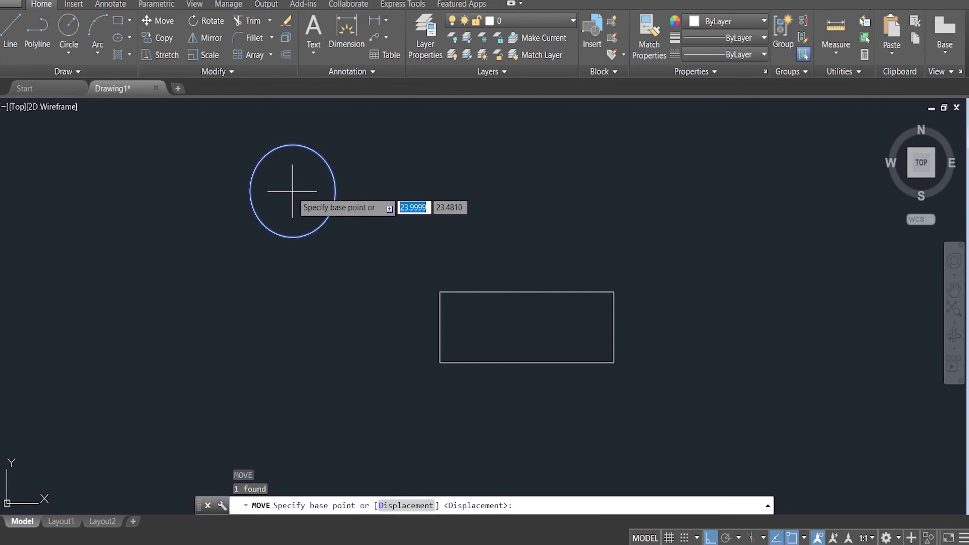
left_click(293, 191)
left_click(712, 245)
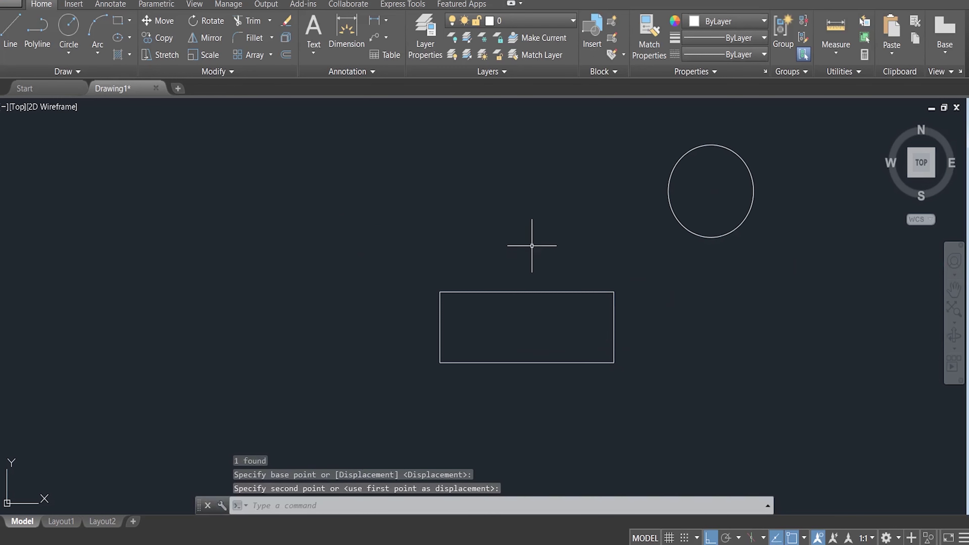
Move the rectangle straight up from its corner.
key("Return")
left_click(532, 292)
key("Return")
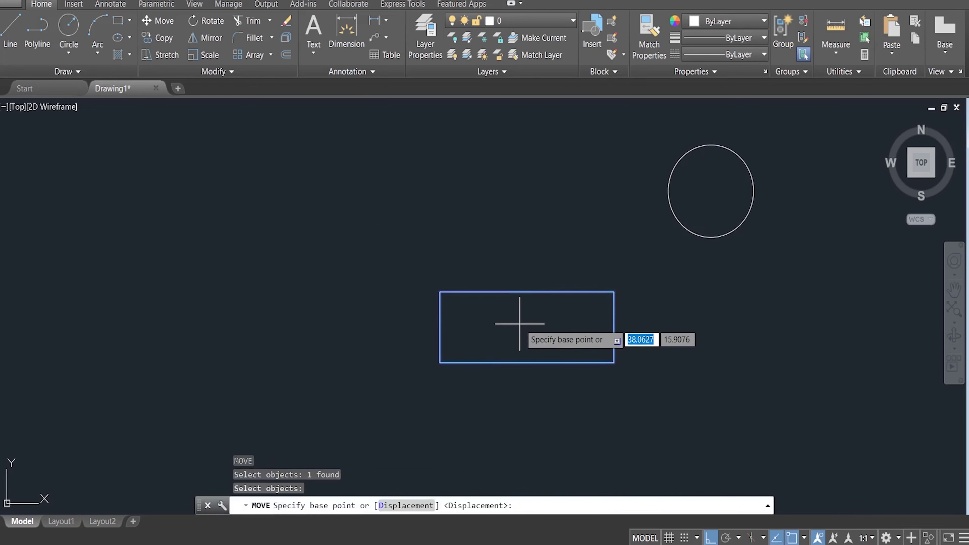
left_click(440, 293)
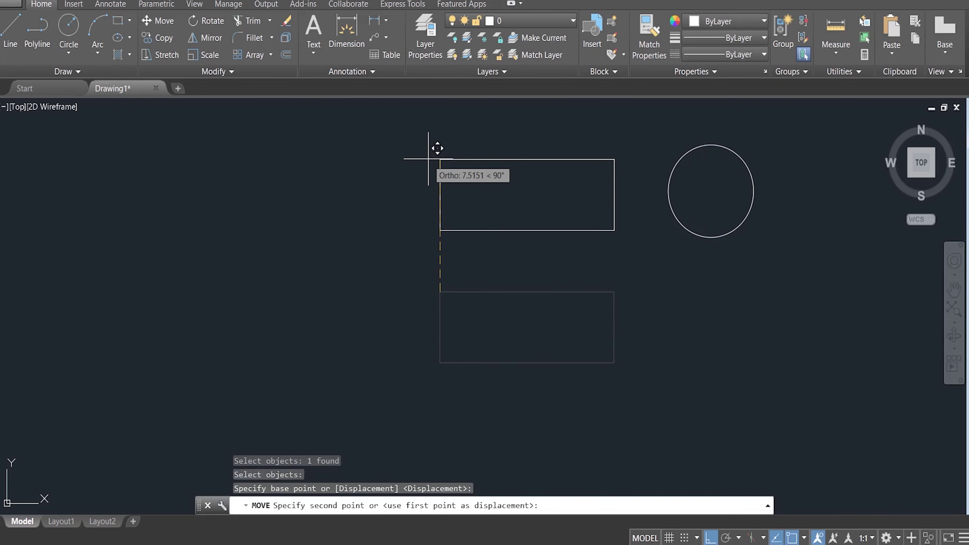
left_click(440, 158)
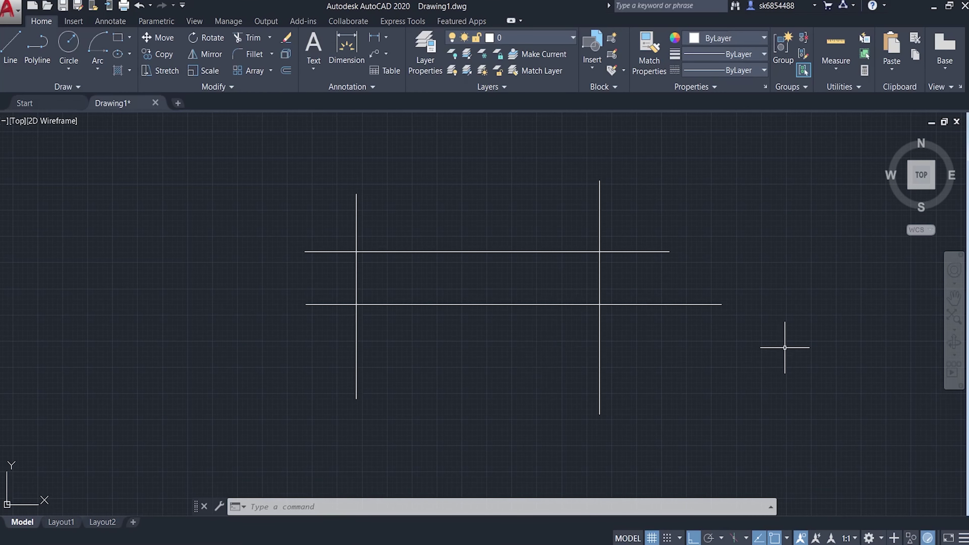
Try trimming the horizontal overhangs against the two vertical lines, then cancel.
type("TR")
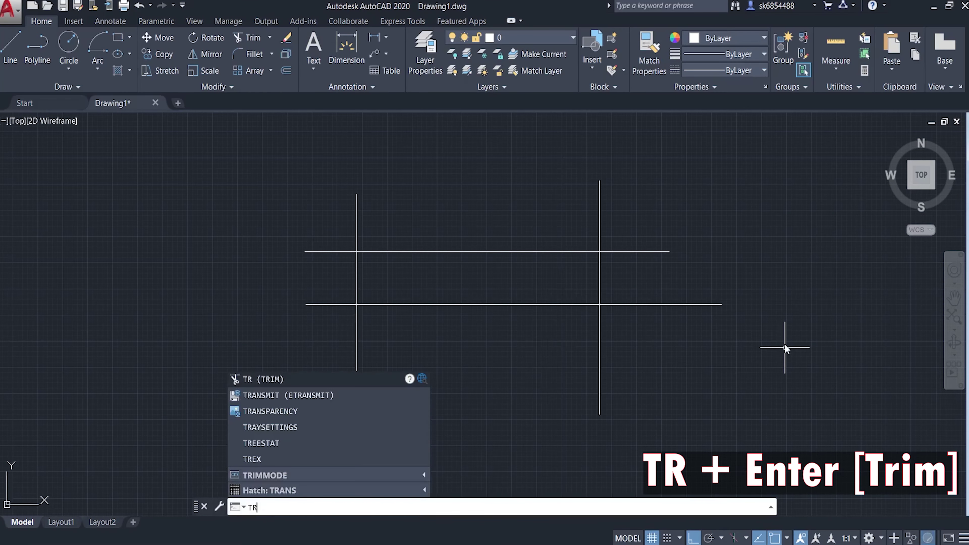
key("Return")
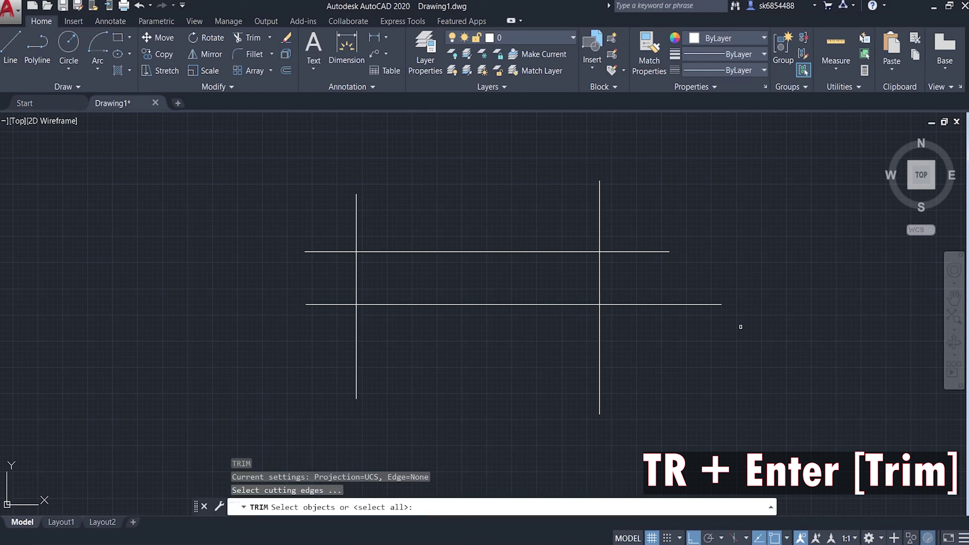
left_click(599, 206)
left_click(357, 225)
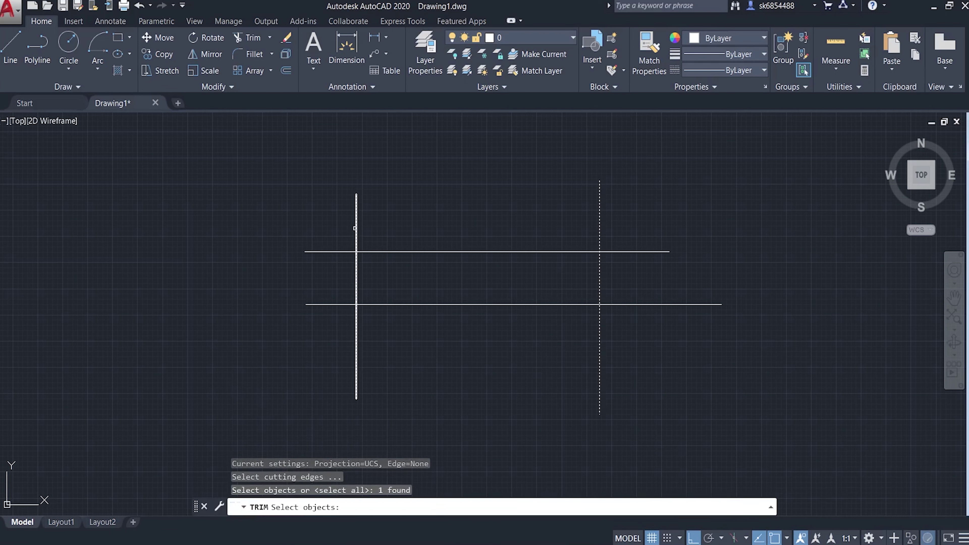
key("Return")
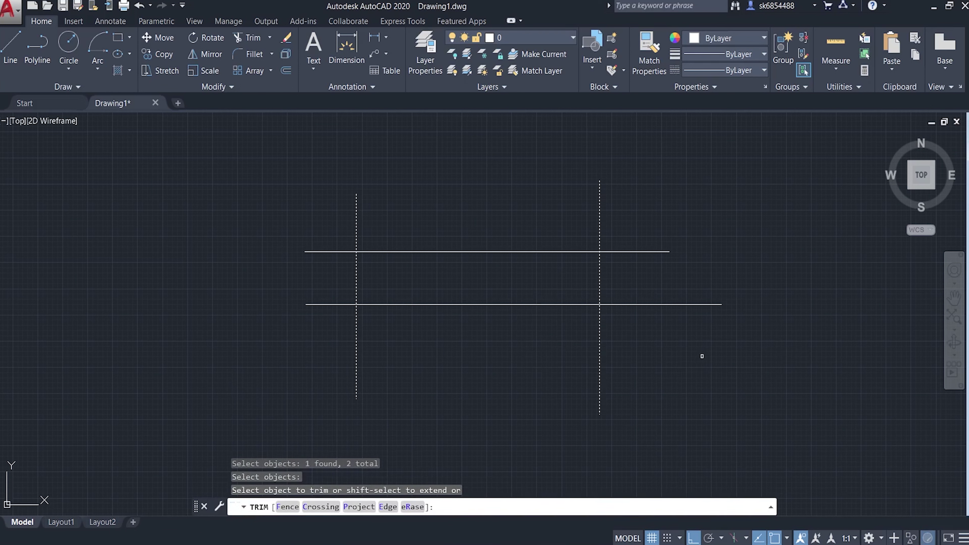
left_click(677, 304)
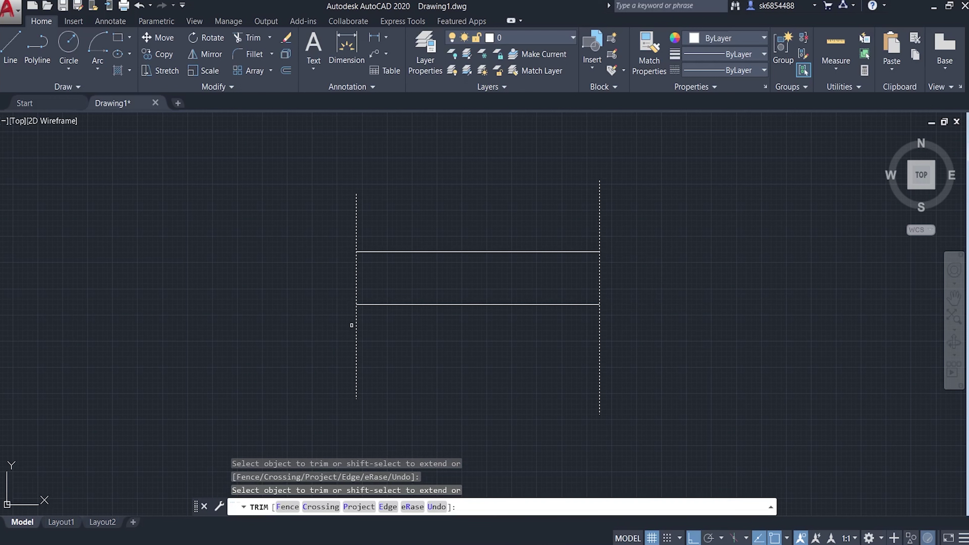
left_click(352, 326)
key("Escape")
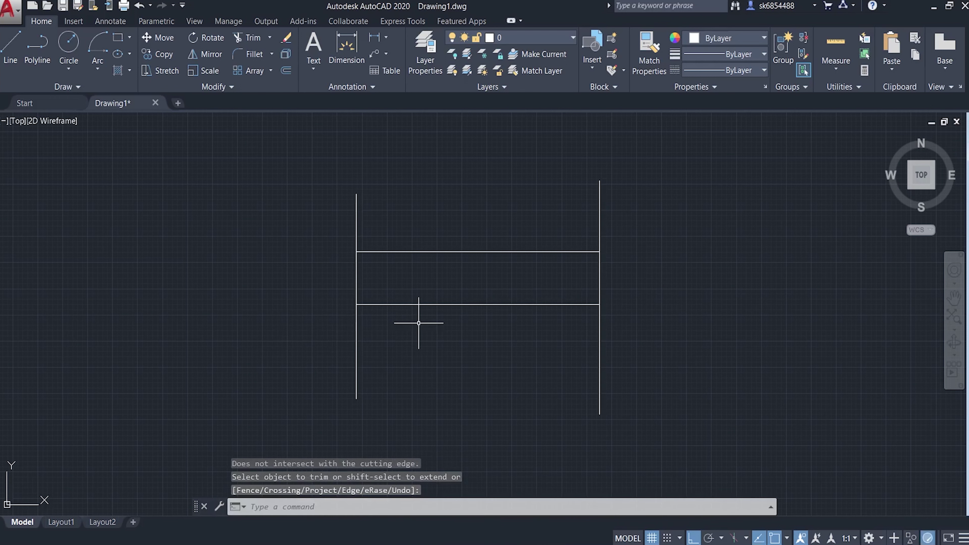
Trim the vertical lines' top and bottom stubs back to the two horizontal lines.
type("tr")
key("Return")
left_click(430, 304)
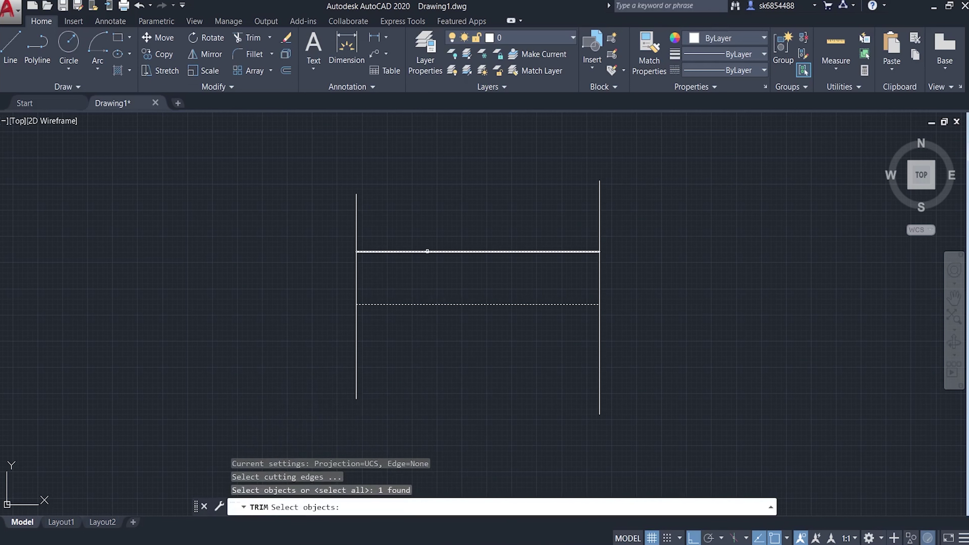
left_click(427, 251)
key("Return")
left_click(602, 191)
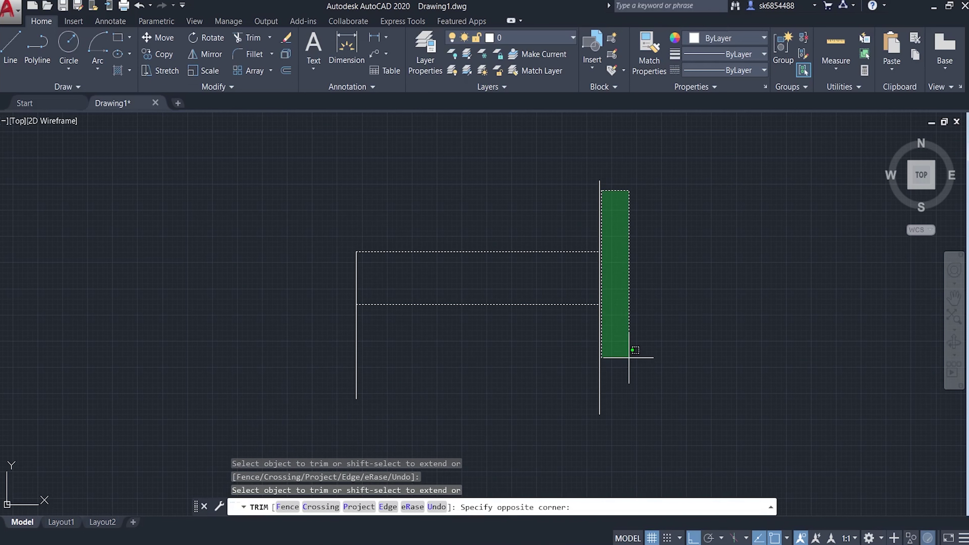
left_click(628, 350)
left_click(628, 214)
left_click(570, 195)
left_click(688, 397)
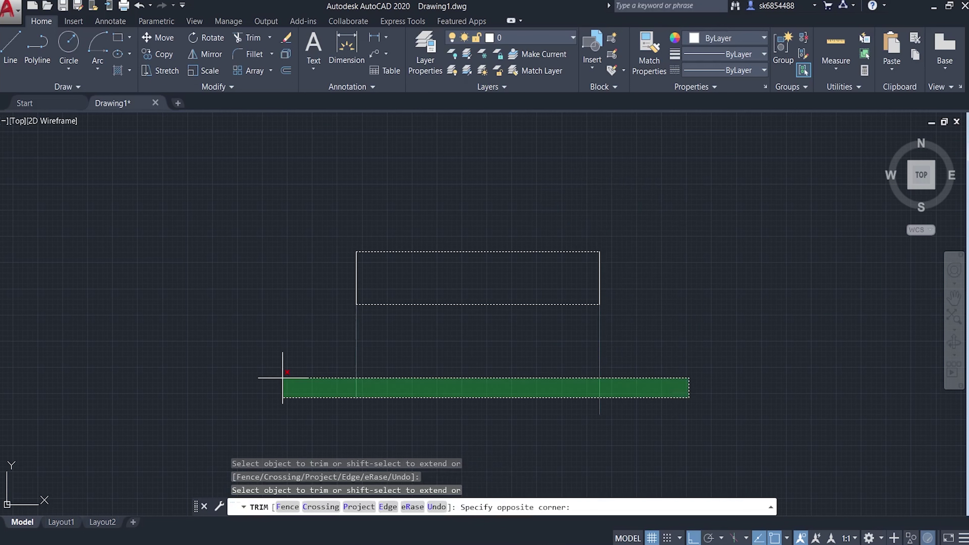
left_click(282, 379)
key("Return")
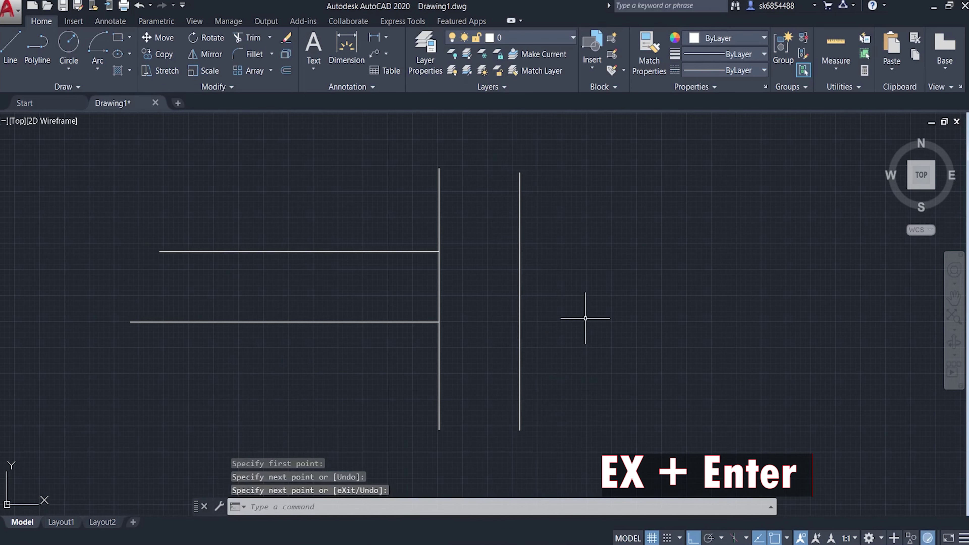
Extend the upper and lower horizontal lines to the right vertical boundary.
type("E")
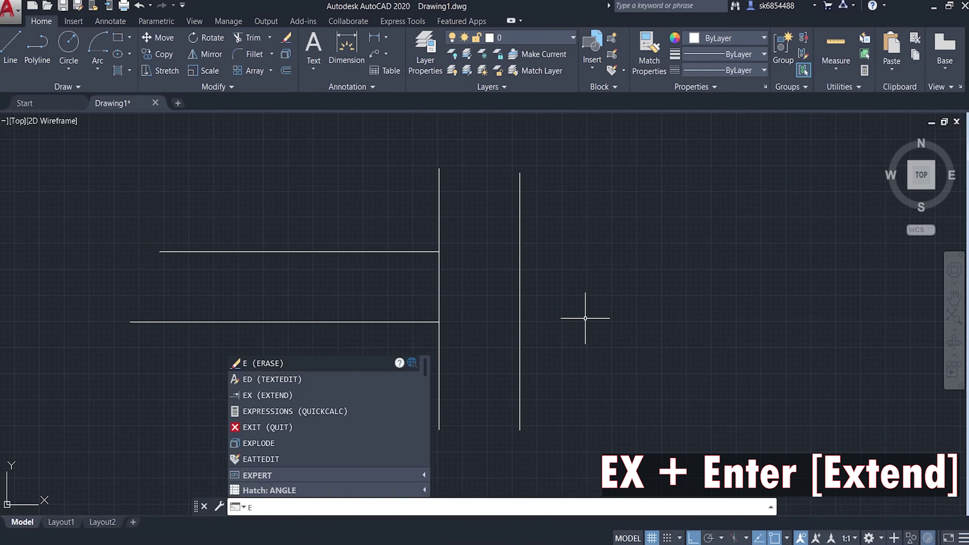
type("X")
key("Return")
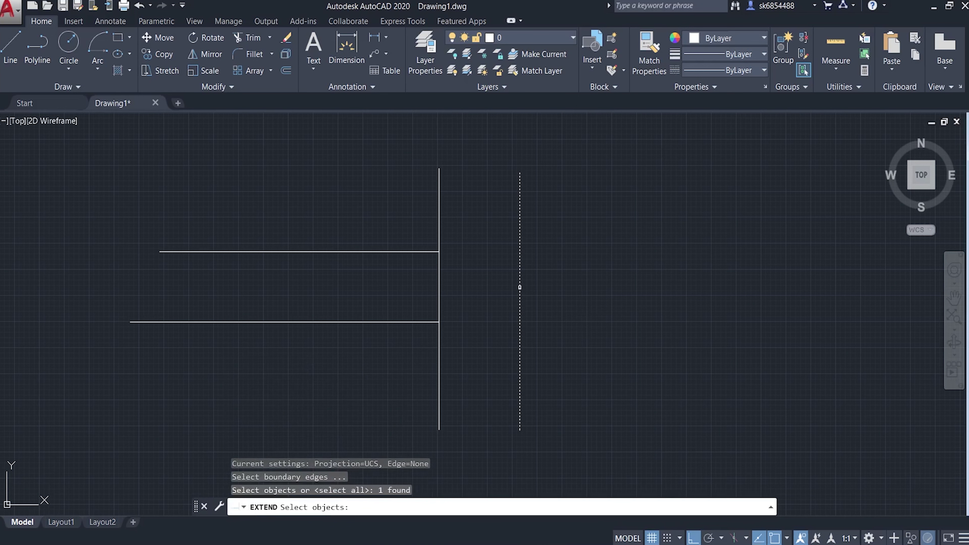
key("Return")
left_click(431, 253)
left_click(406, 251)
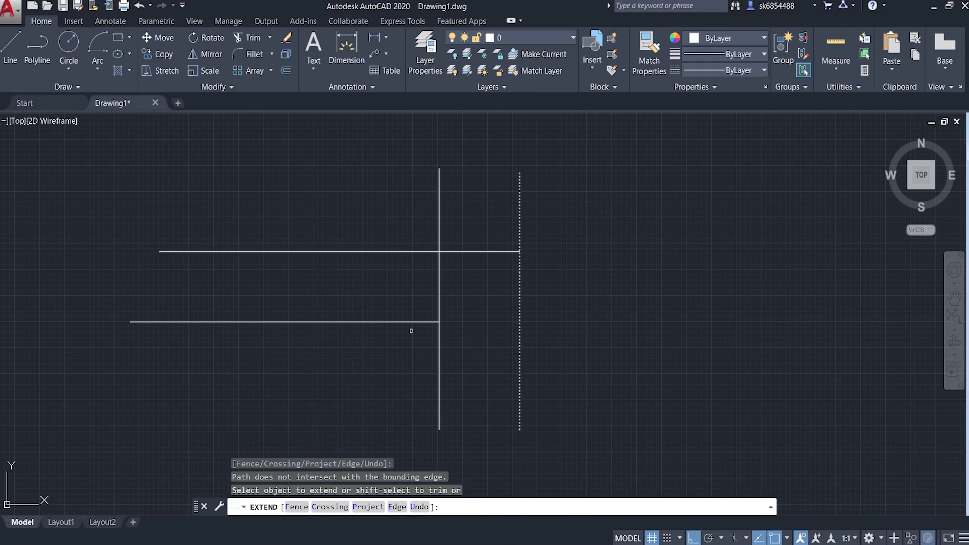
left_click(406, 323)
key("Return")
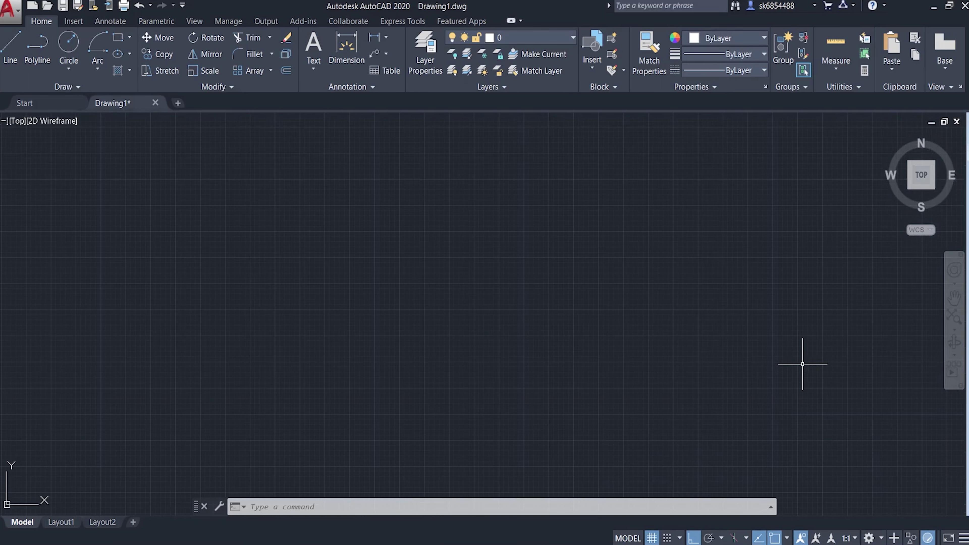
Rotate the tall rectangle 90 degrees with RO, pivoting on its bottom-right corner.
type("RO")
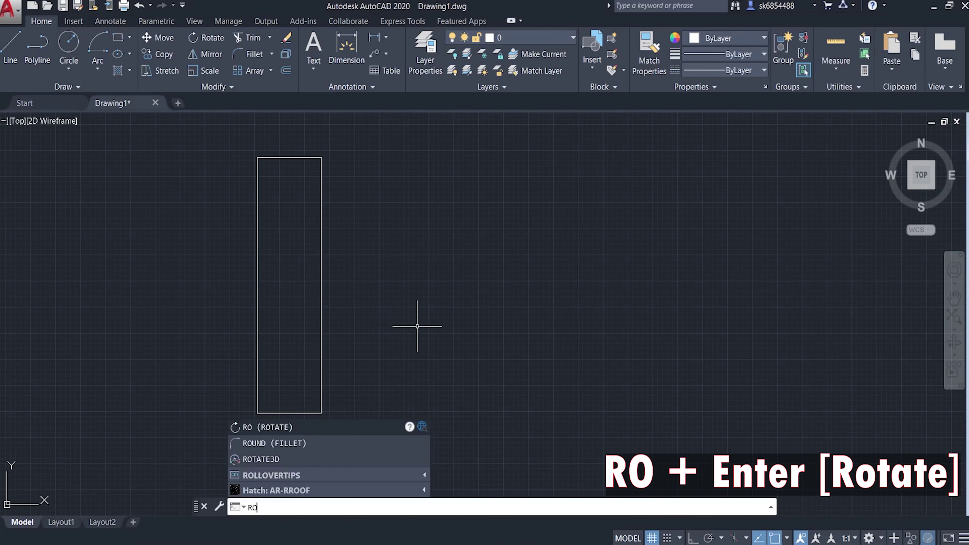
key("Return")
left_click(282, 413)
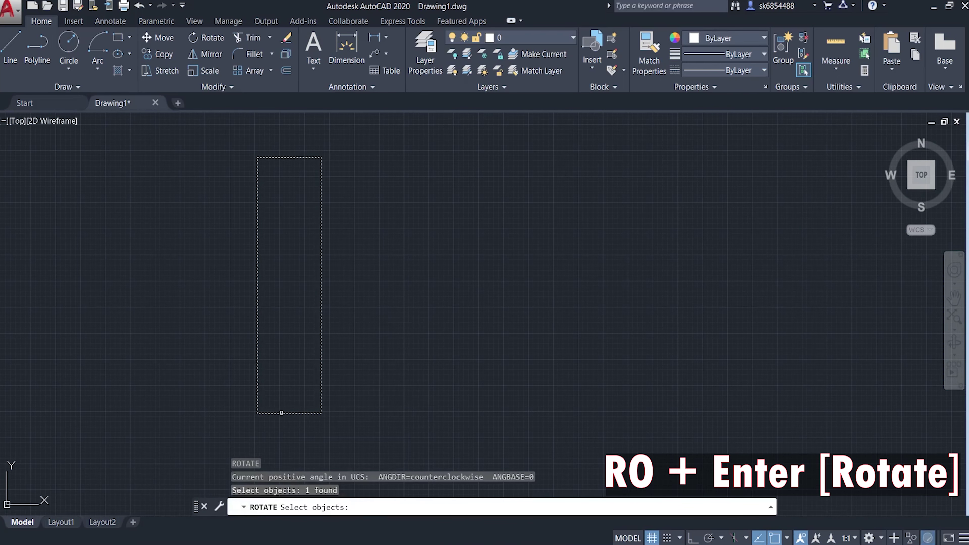
key("Return")
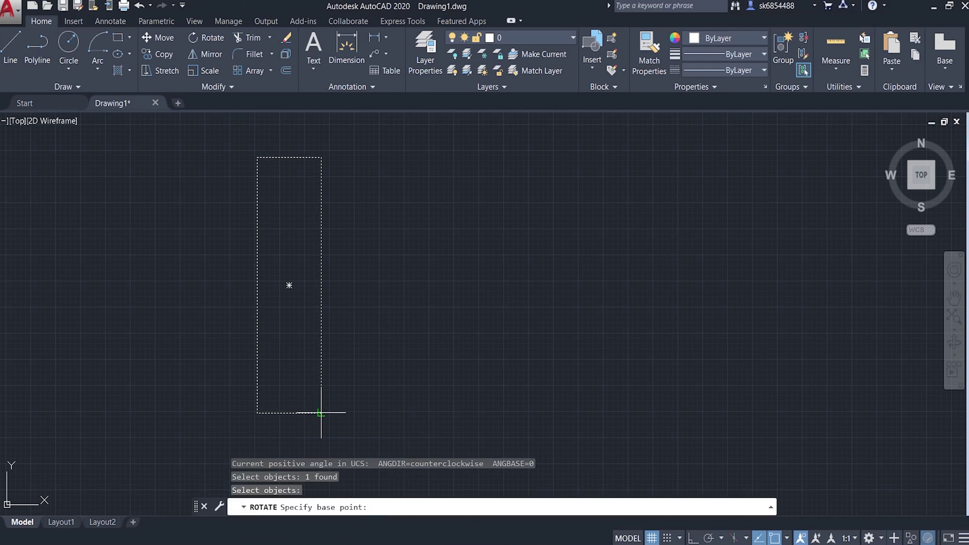
left_click(321, 413)
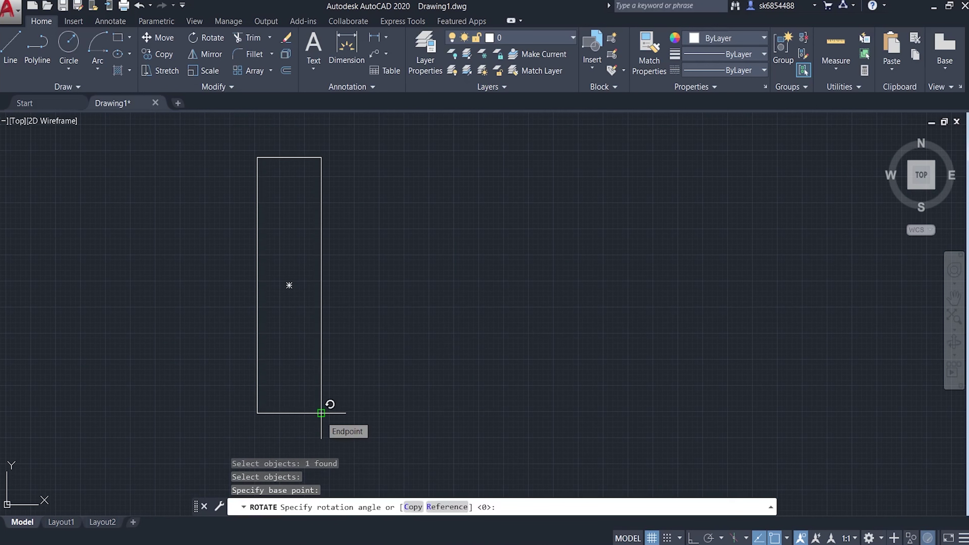
type("90")
key("Return")
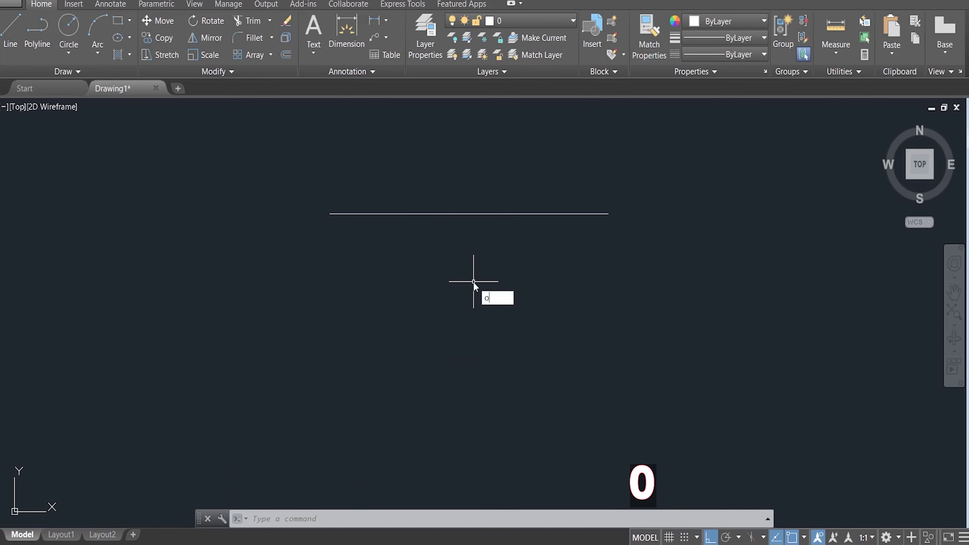
Offset the horizontal line repeatedly at 1.5 spacing into stacked parallel lines.
key("Return")
type("1.5")
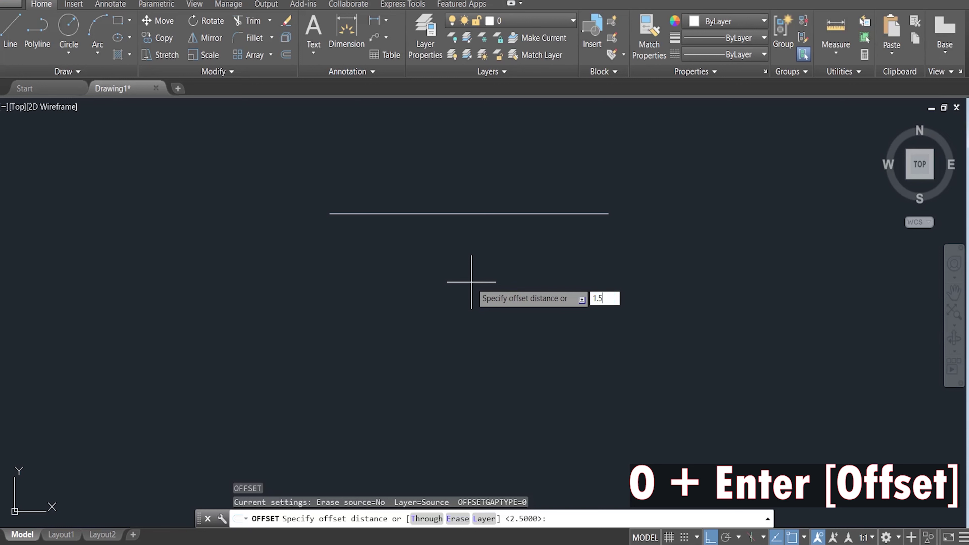
key("Return")
left_click(514, 214)
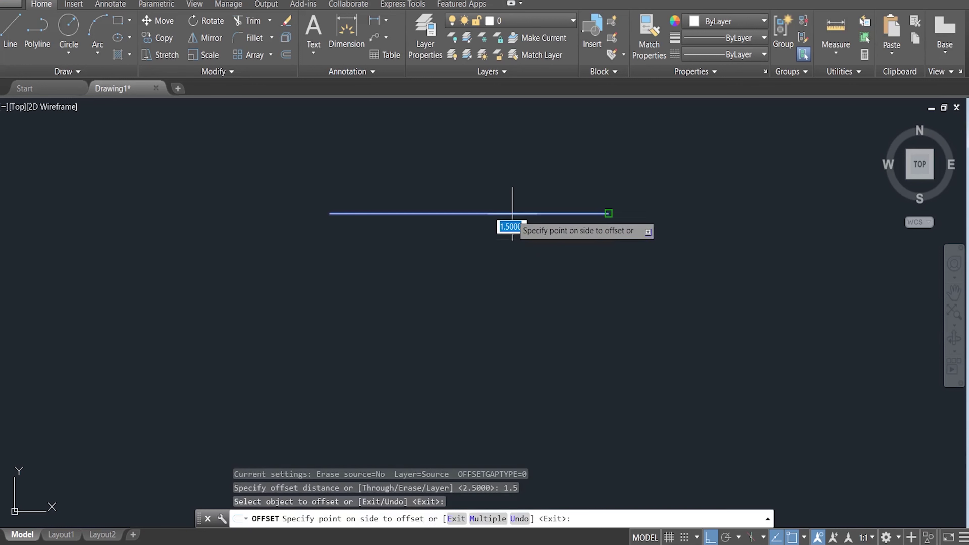
left_click(509, 291)
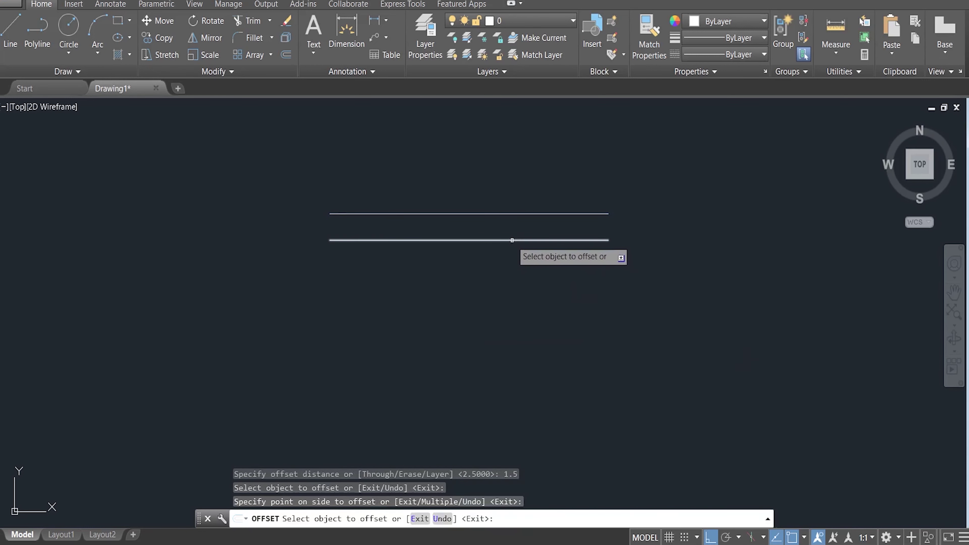
left_click(516, 241)
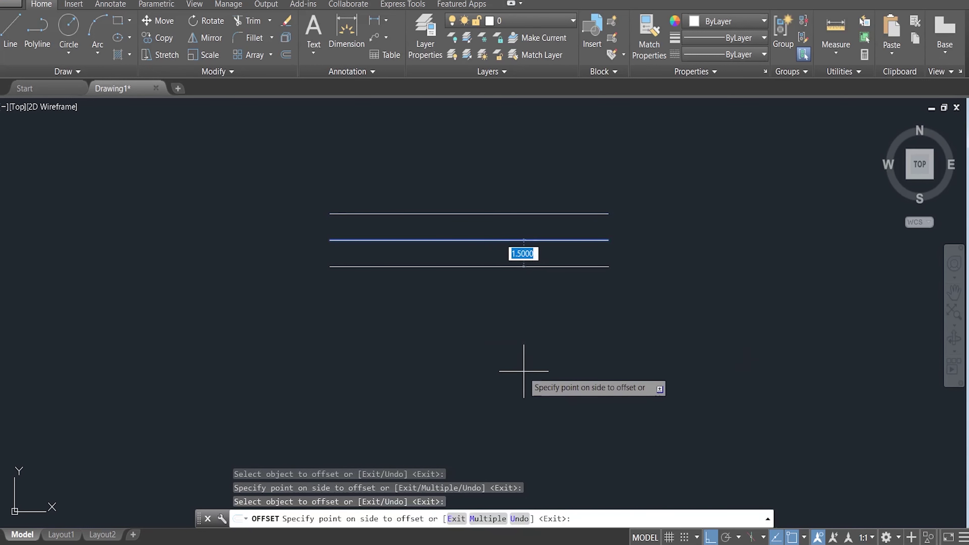
left_click(489, 520)
left_click(515, 419)
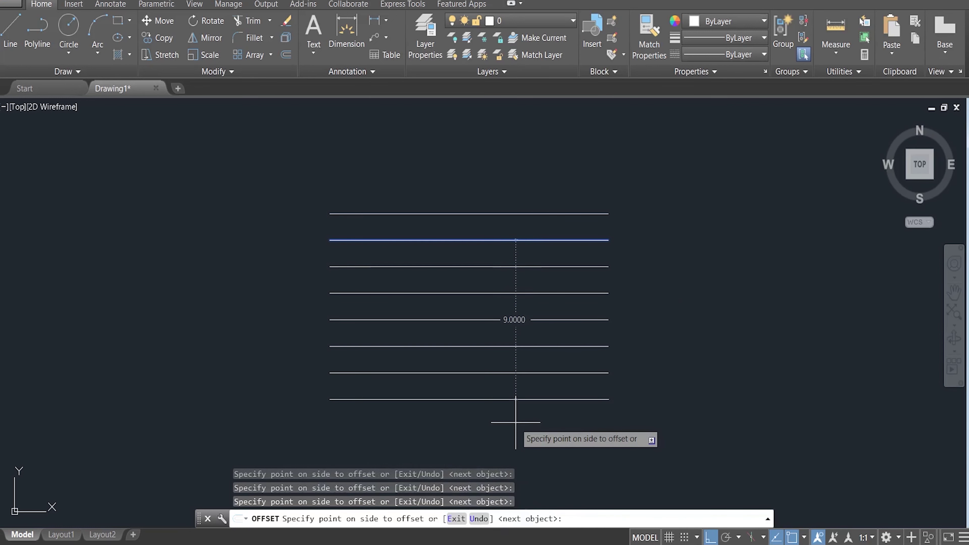
key("Return")
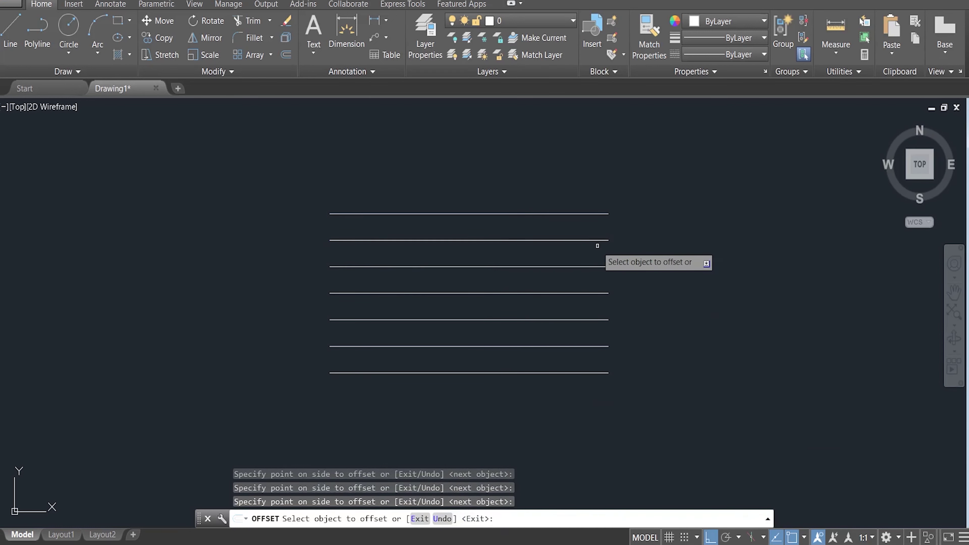
key("Escape")
Erase all the lines and start a new LINE command.
key("ctrl+a")
key("Delete")
type("l")
key("Return")
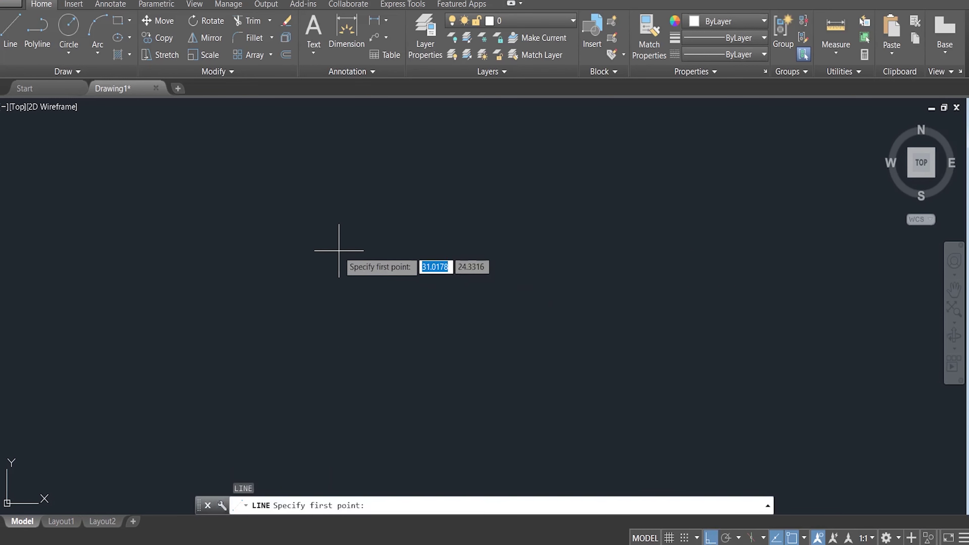
Draw an L-shaped line with Ortho on, then delete it.
left_click(339, 251)
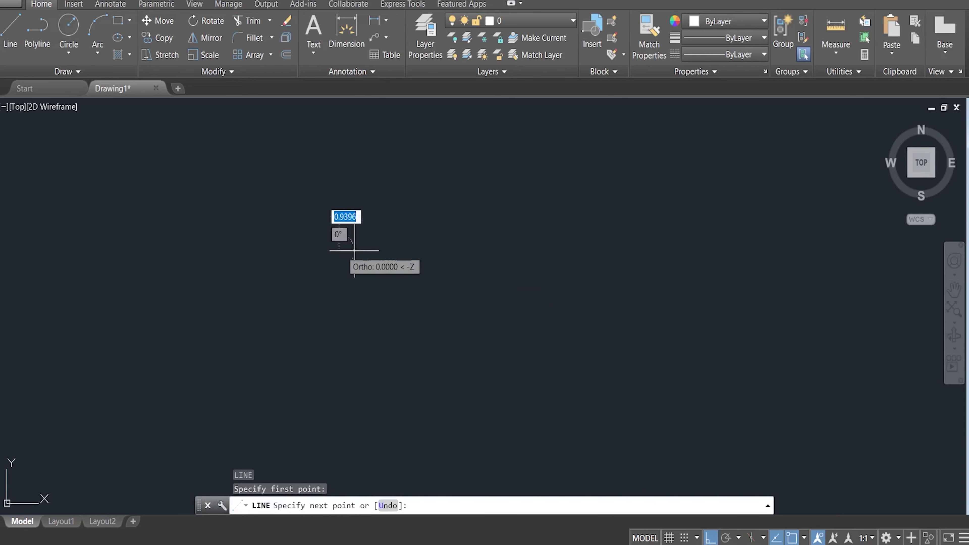
left_click(591, 251)
left_click(593, 377)
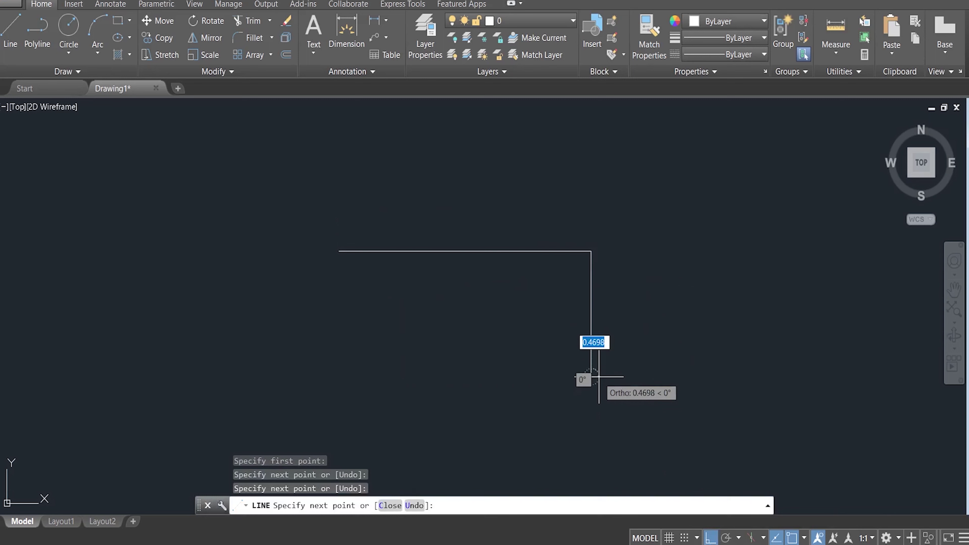
key("Return")
left_click(640, 397)
left_click(329, 203)
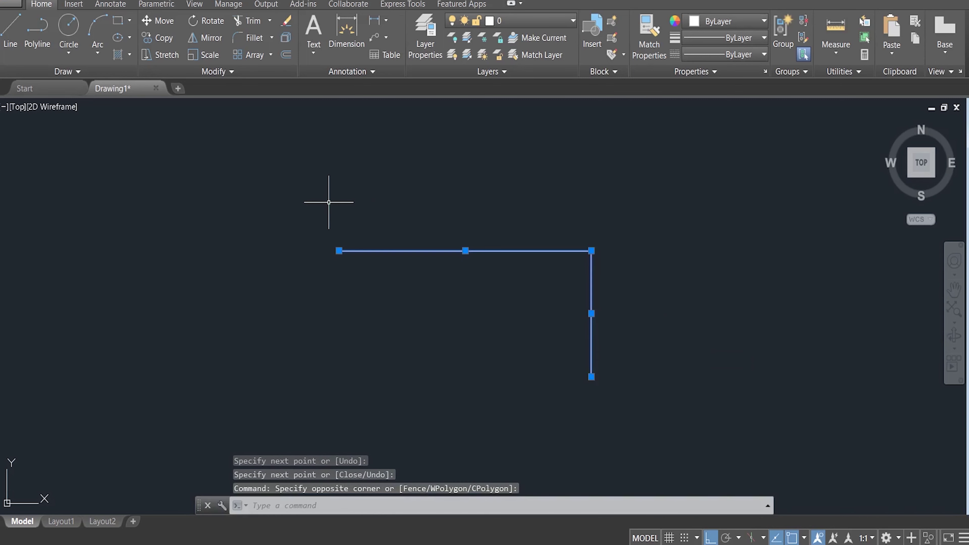
key("Delete")
Draw a horizontal line with Ortho off, then a straight-down segment with Ortho on.
left_click(708, 539)
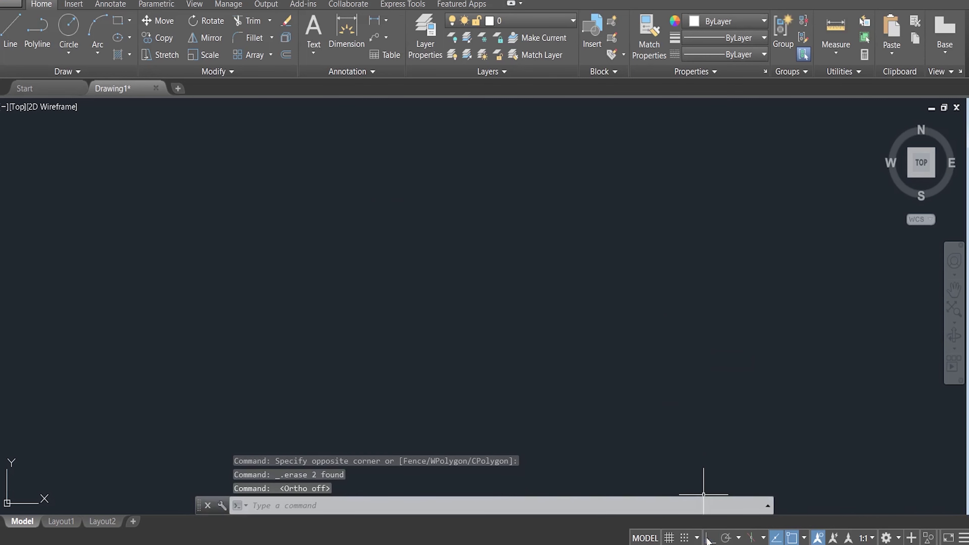
type("l")
key("Return")
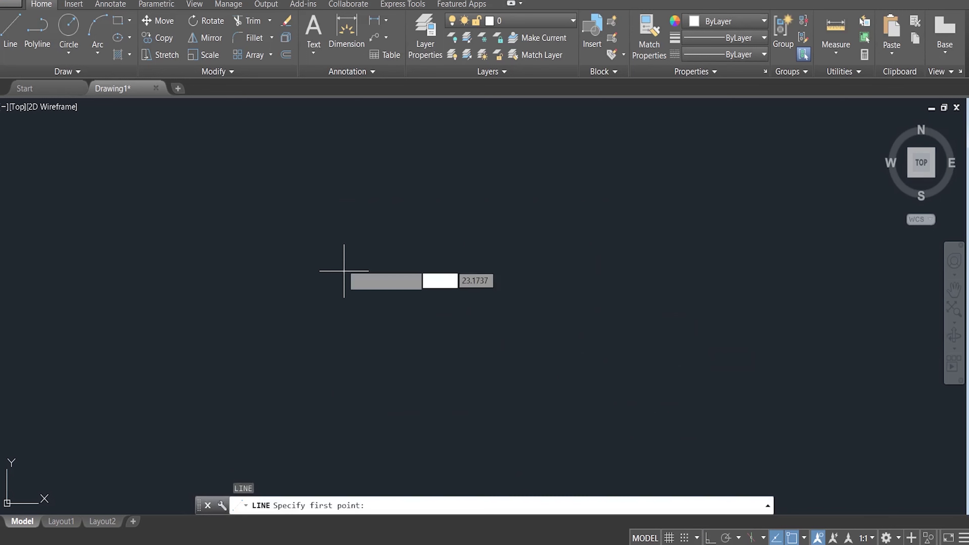
left_click(330, 238)
left_click(583, 237)
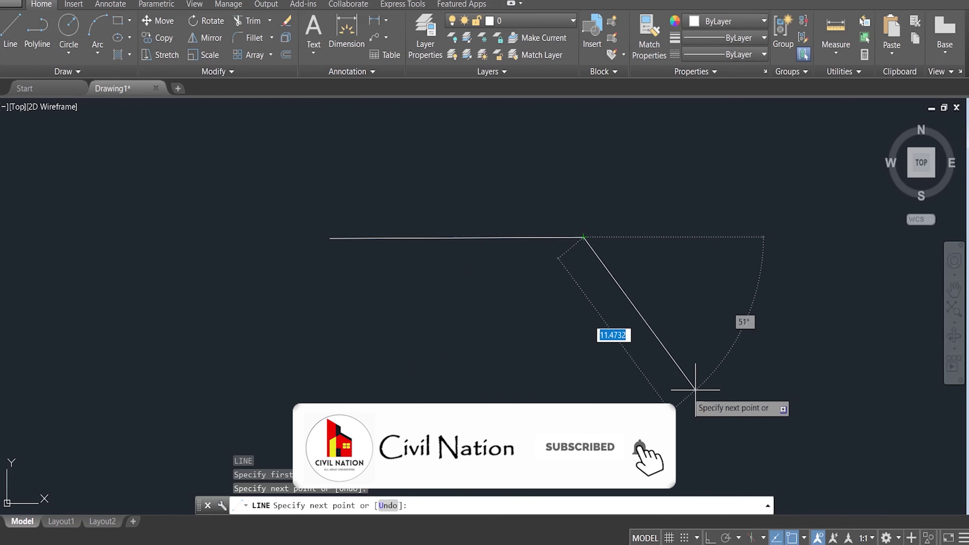
left_click(710, 538)
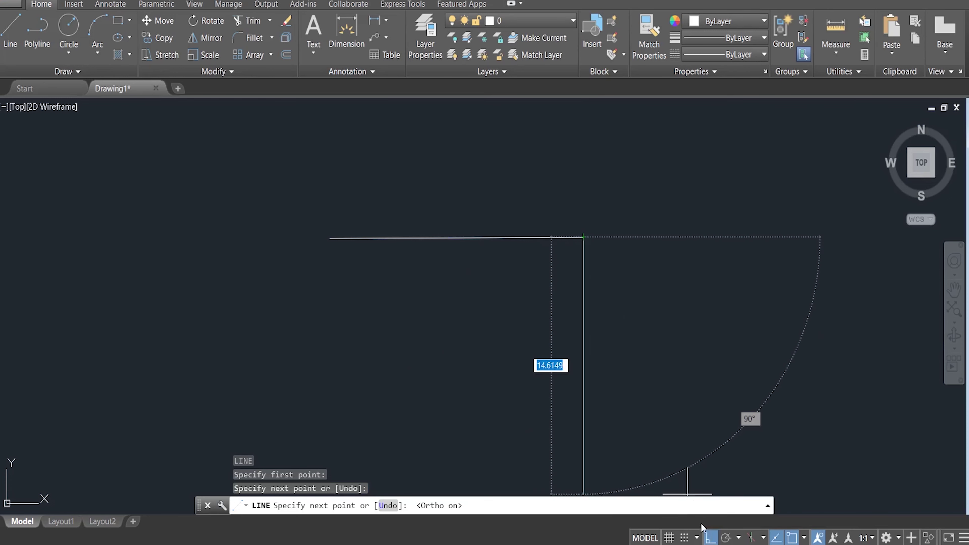
left_click(601, 393)
key("Return")
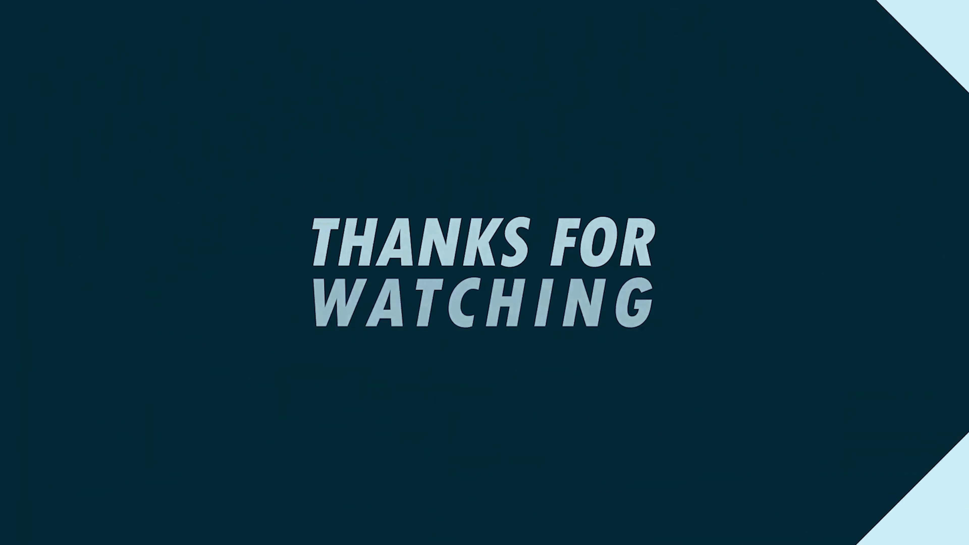